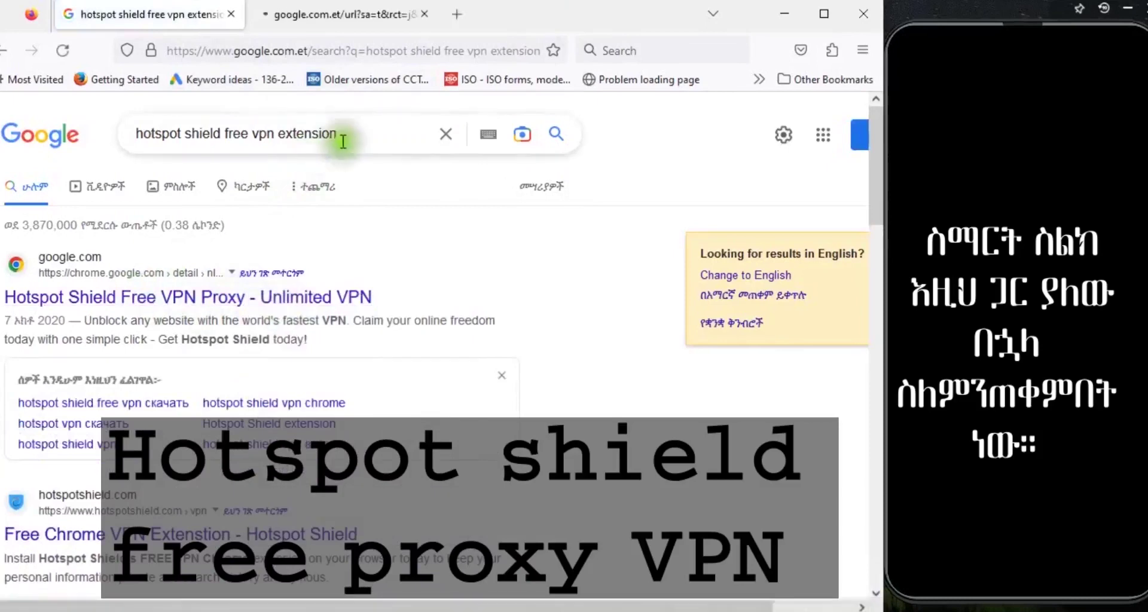
Step: Return to the Hotspot Shield download tab and open Firefox's add-ons manager
{"action": "left_click", "coordinate": [384, 15]}
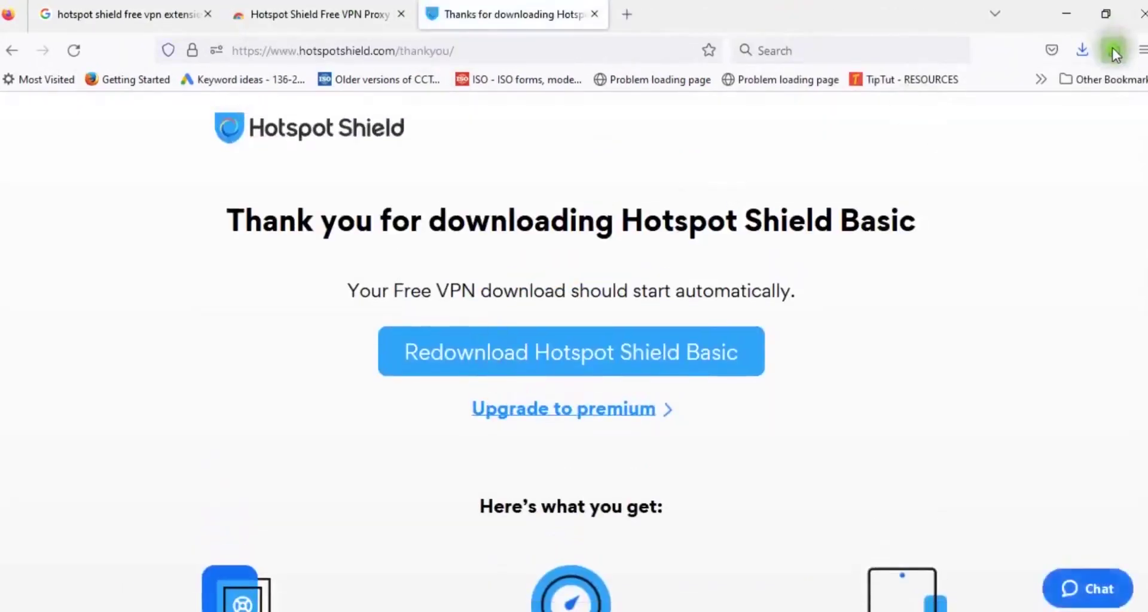
{"action": "left_click", "coordinate": [1113, 49]}
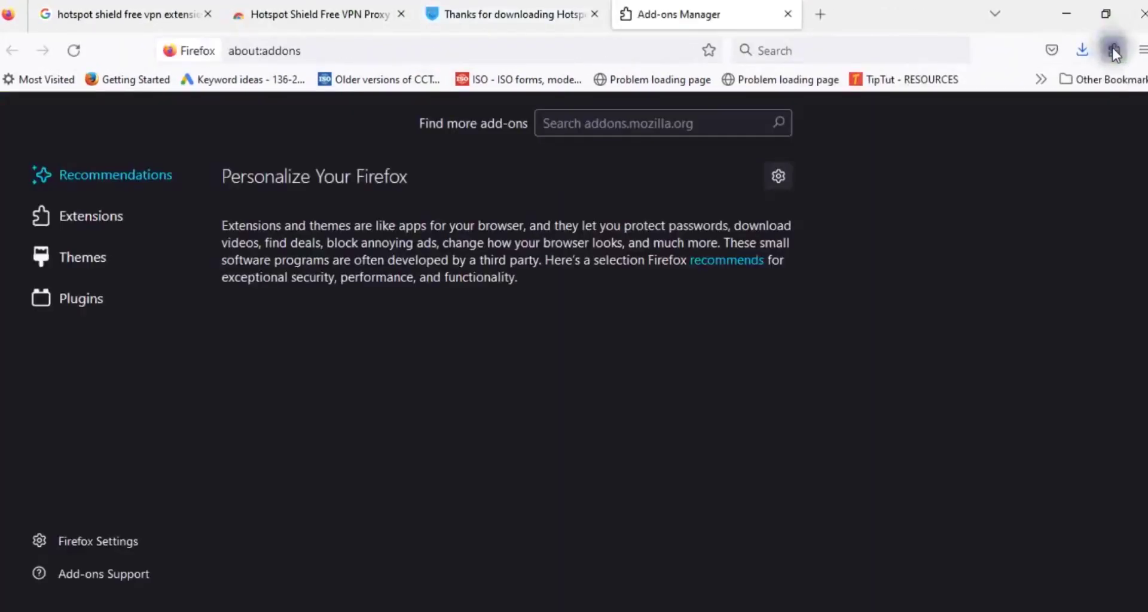
Step: Search Firefox add-ons for 'hotspot' and switch to the results tab
{"action": "left_click", "coordinate": [72, 216]}
{"action": "left_click", "coordinate": [598, 125]}
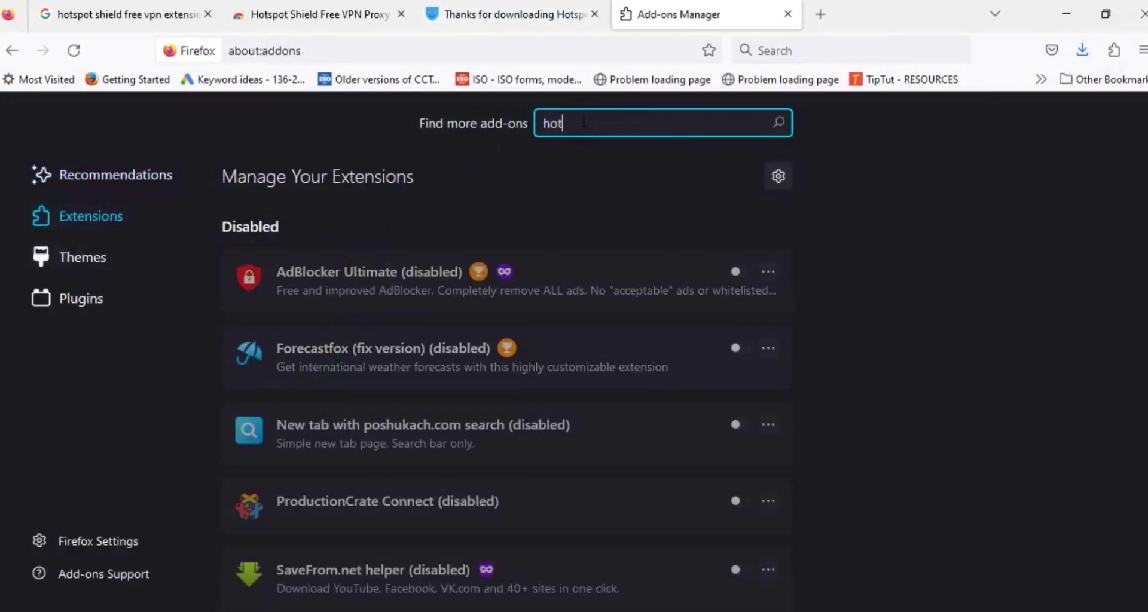
{"action": "type", "text": "hotspot"}
{"action": "key", "text": "Return"}
{"action": "left_click", "coordinate": [653, 12]}
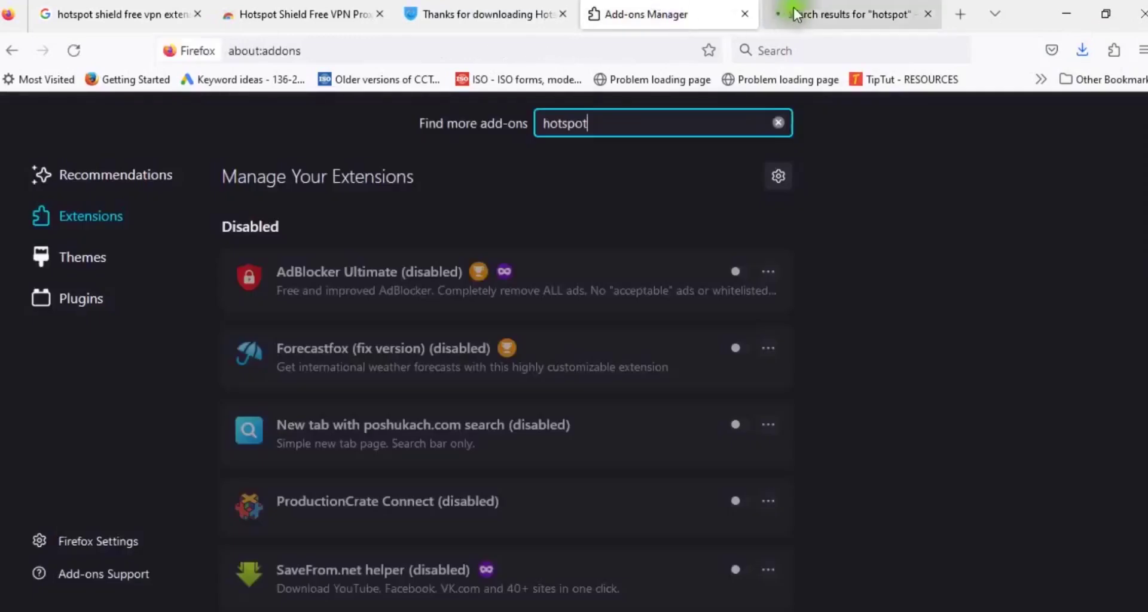
{"action": "left_click", "coordinate": [806, 12]}
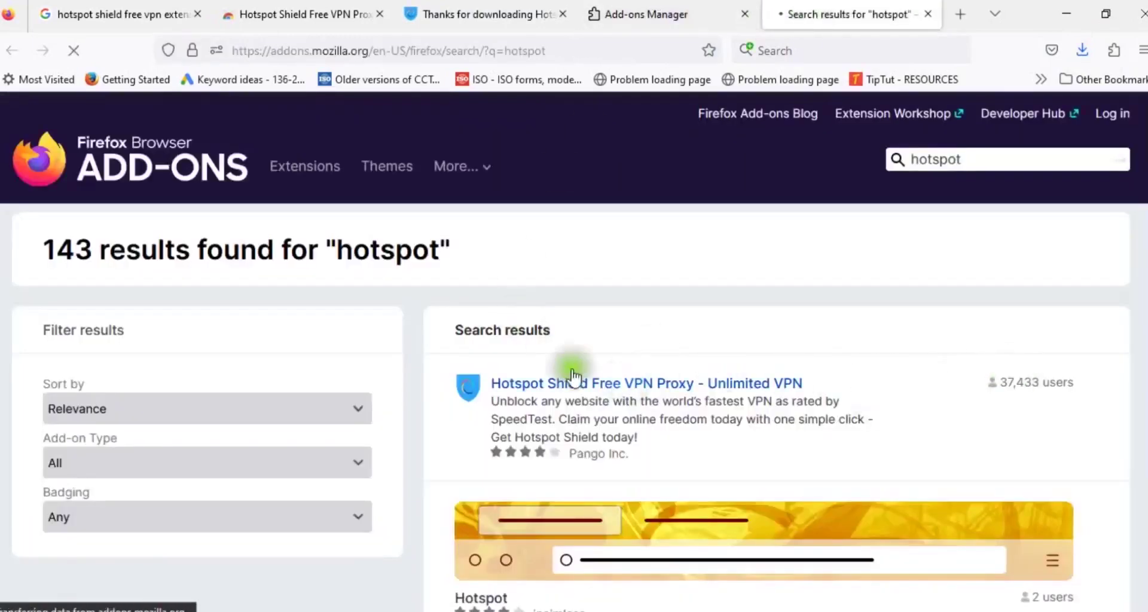
Step: Add Hotspot Shield Free VPN Proxy to Firefox, allowing it to run in Private Windows
{"action": "left_click", "coordinate": [594, 389]}
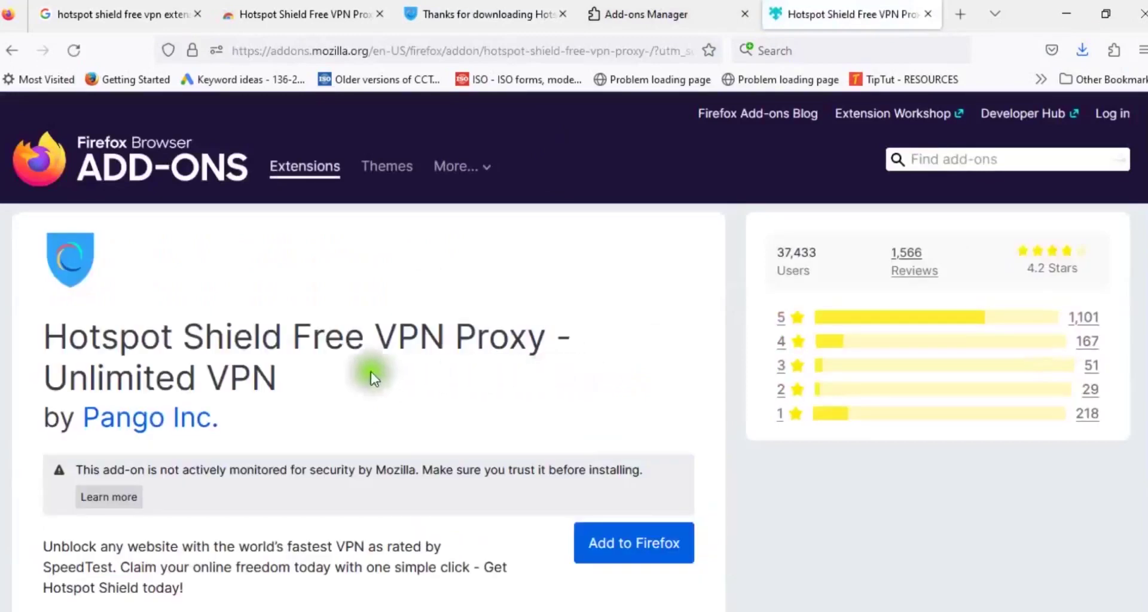
{"action": "scroll", "coordinate": [333, 333], "scroll_direction": "down", "scroll_amount": 3}
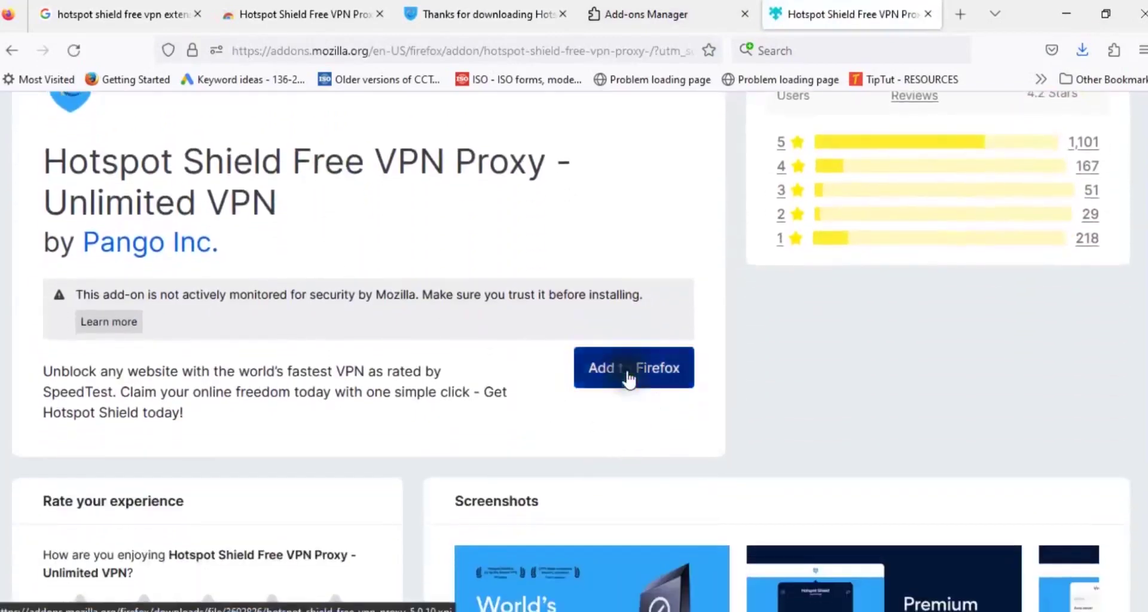
{"action": "left_click", "coordinate": [628, 379]}
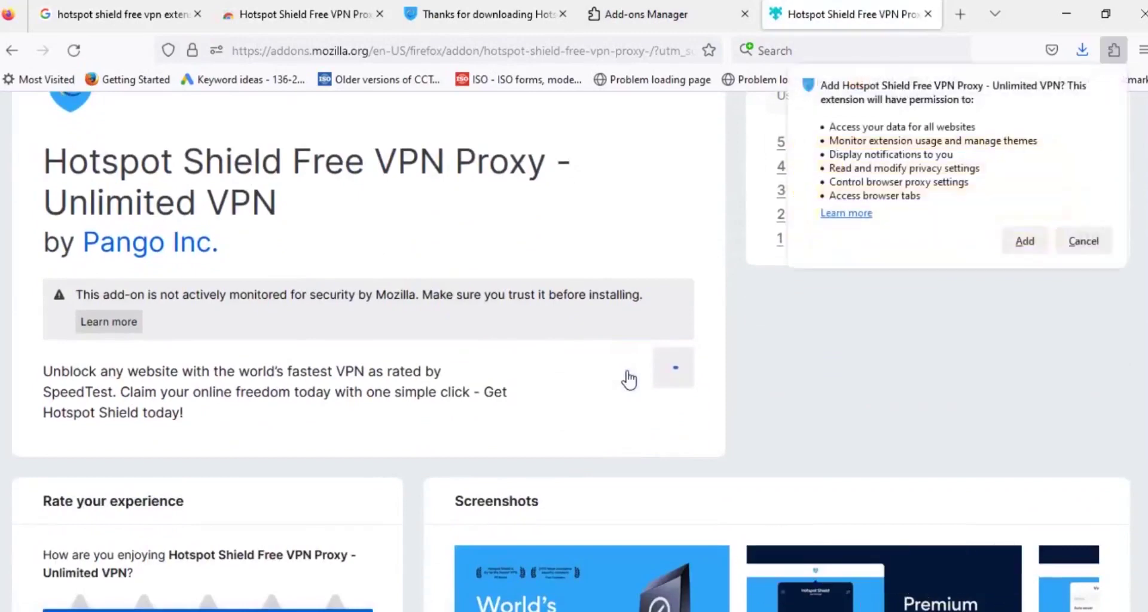
{"action": "left_click", "coordinate": [1006, 250]}
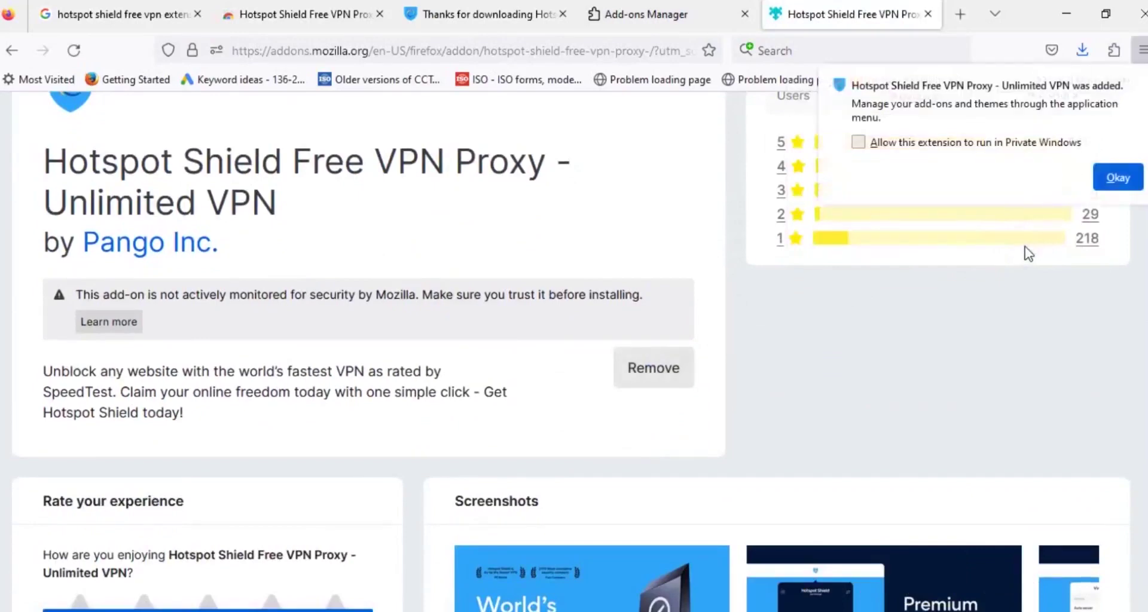
{"action": "left_click", "coordinate": [921, 141]}
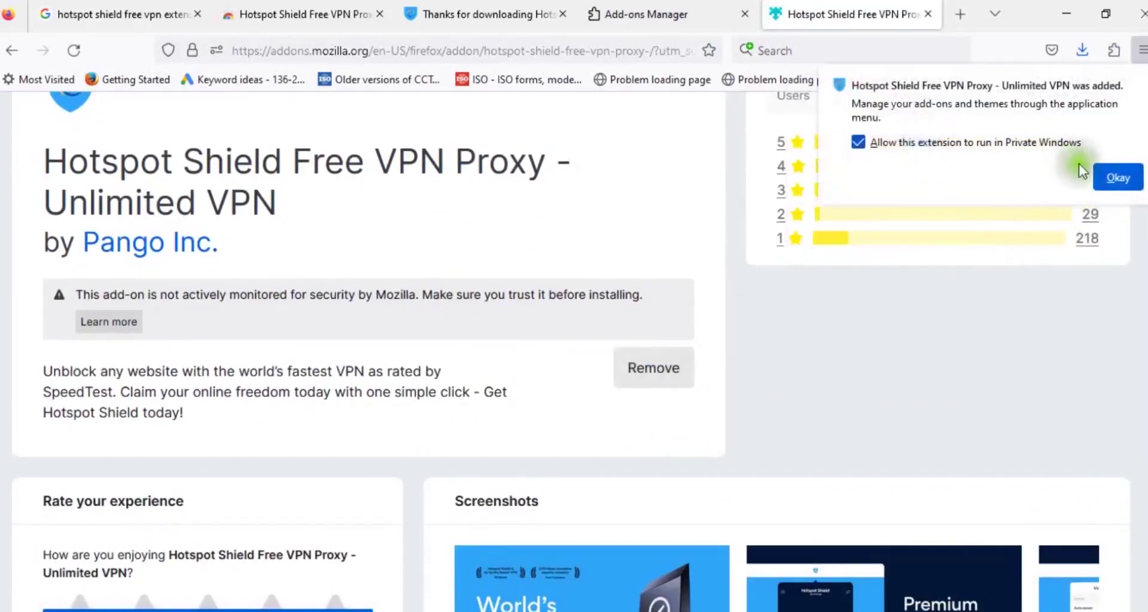
{"action": "left_click", "coordinate": [1105, 174]}
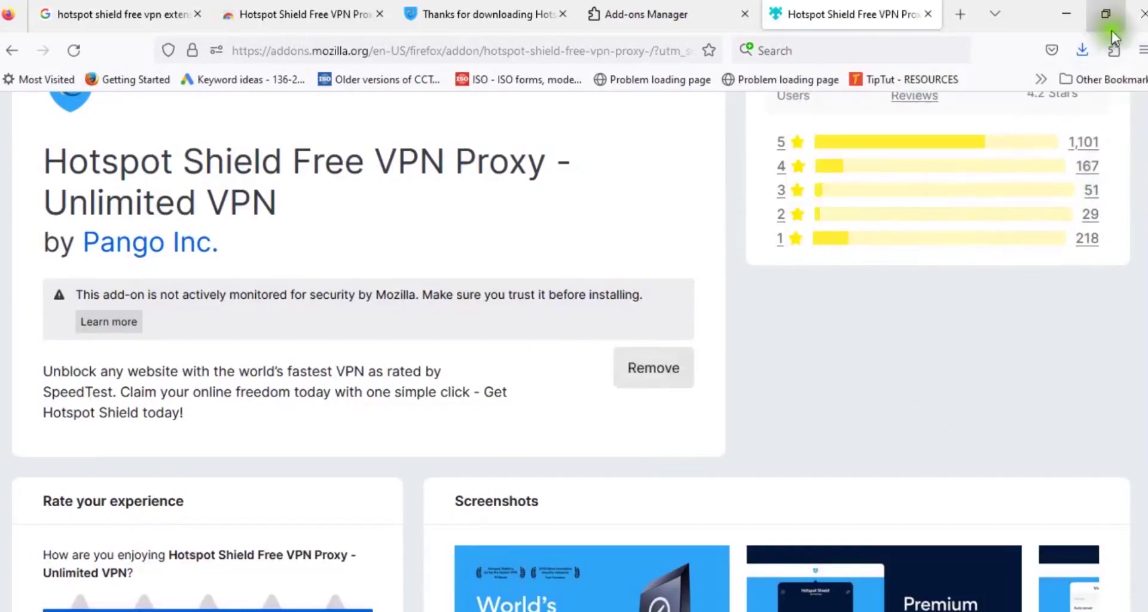
Step: Open Hotspot Shield, complete its onboarding tour and privacy notice, and connect the VPN
{"action": "scroll", "coordinate": [519, 235], "scroll_direction": "up", "scroll_amount": 3}
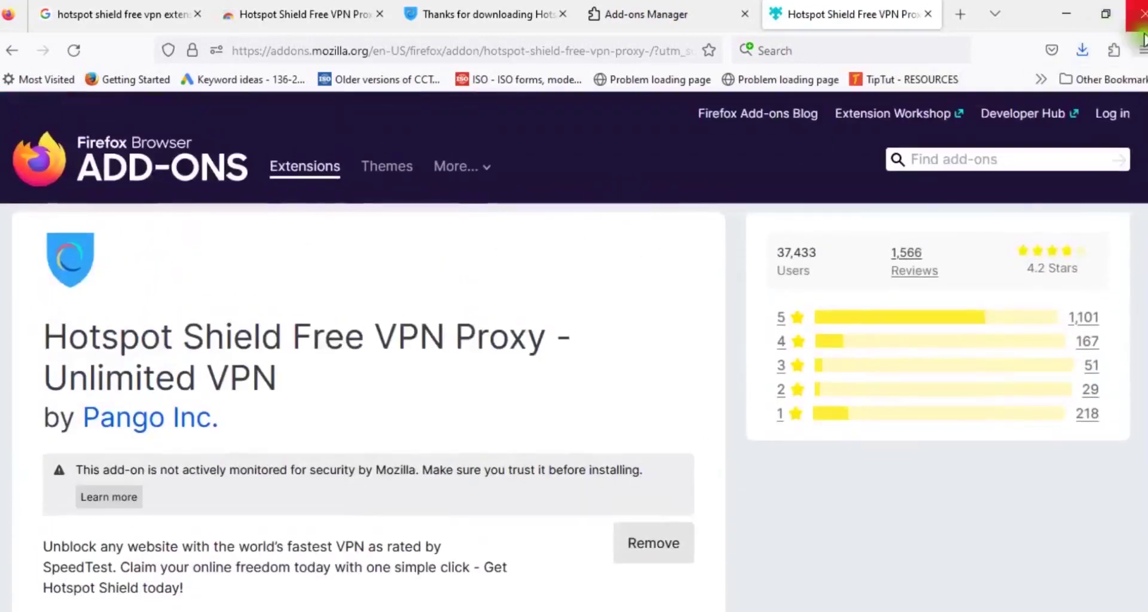
{"action": "left_click", "coordinate": [1118, 51]}
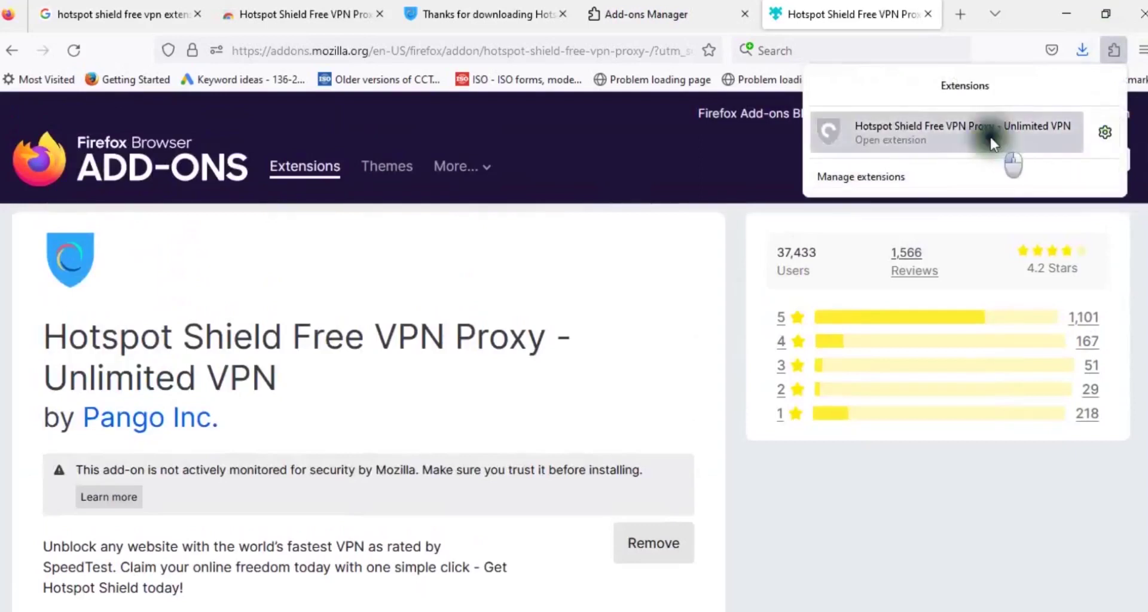
{"action": "left_click", "coordinate": [990, 137]}
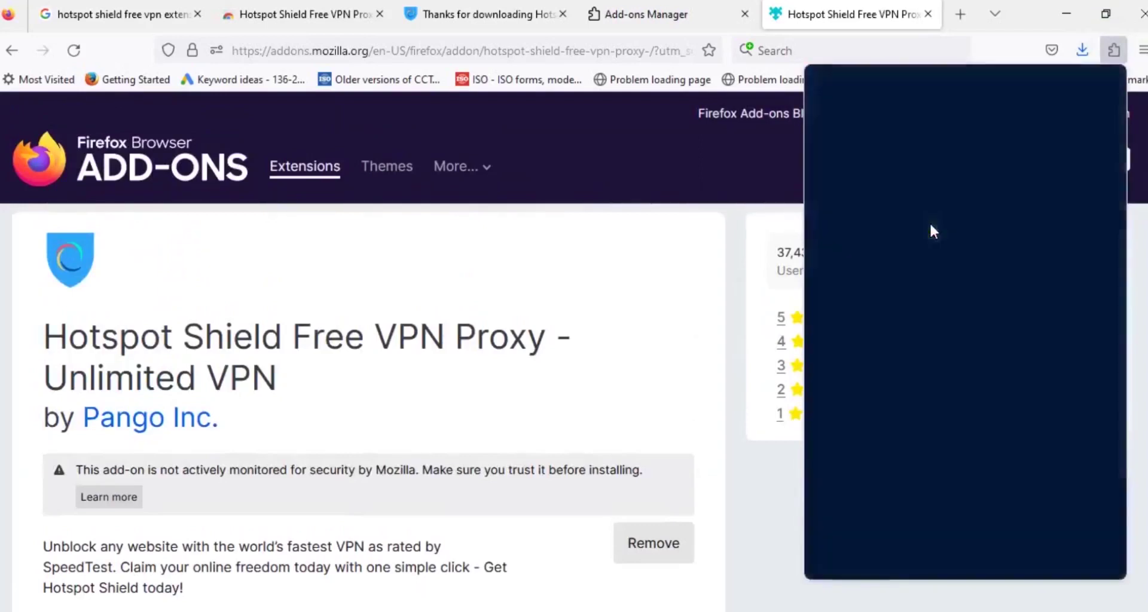
{"action": "left_click", "coordinate": [1081, 538]}
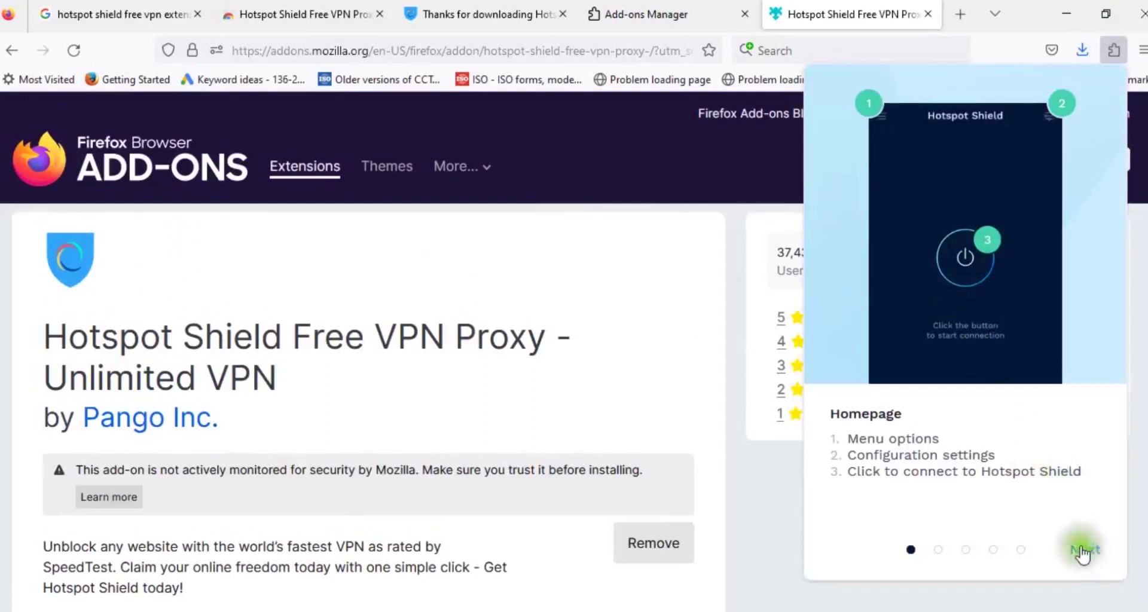
{"action": "left_click", "coordinate": [1082, 551]}
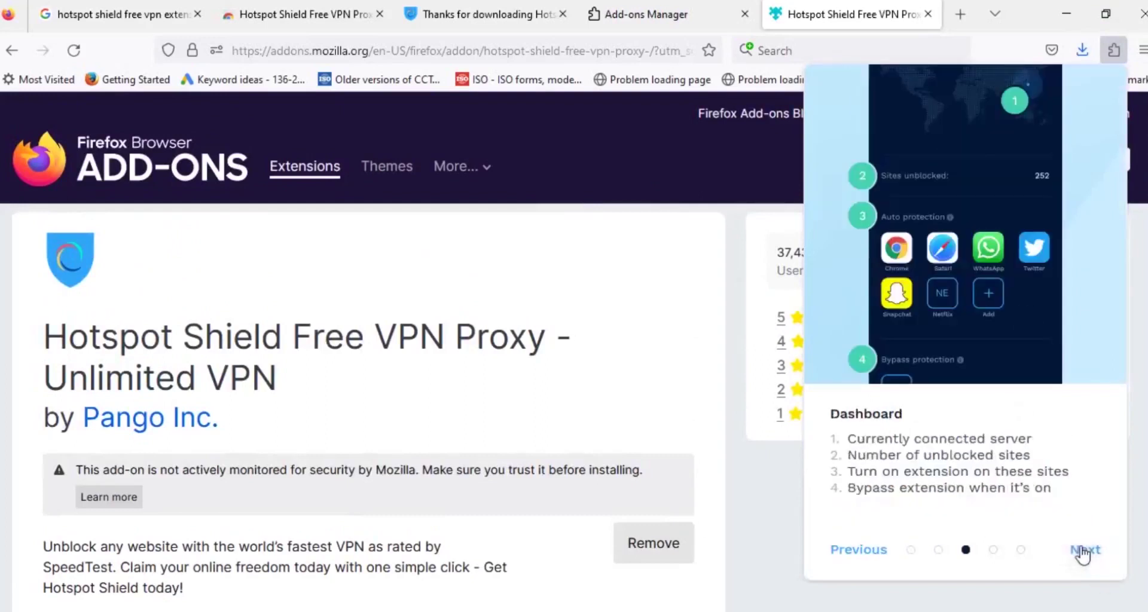
{"action": "left_click", "coordinate": [1082, 551]}
{"action": "left_click", "coordinate": [1082, 551]}
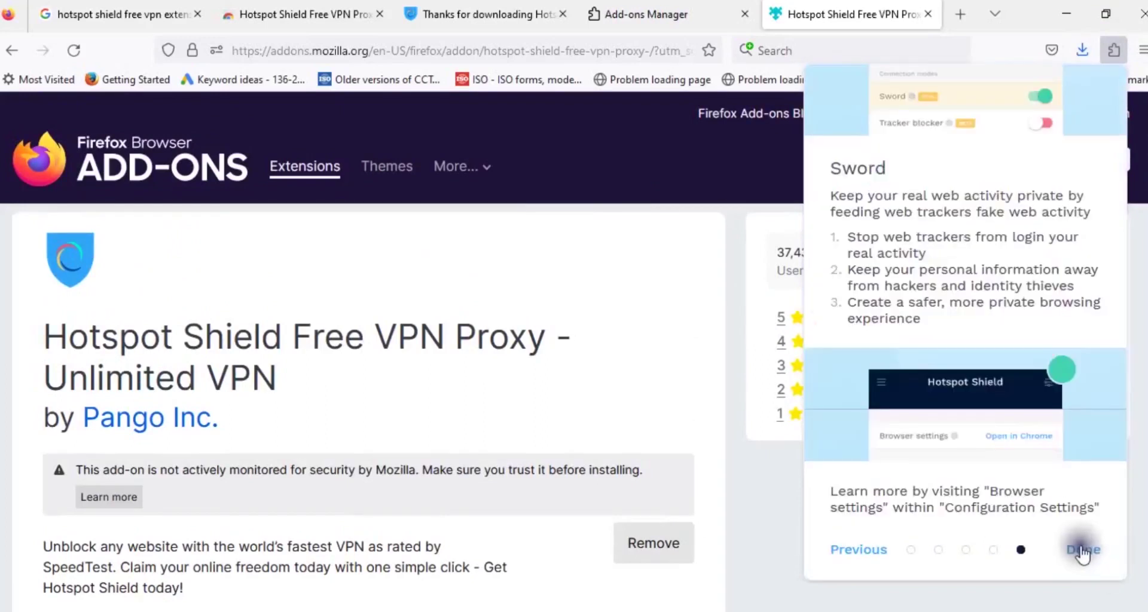
{"action": "left_click", "coordinate": [1082, 552]}
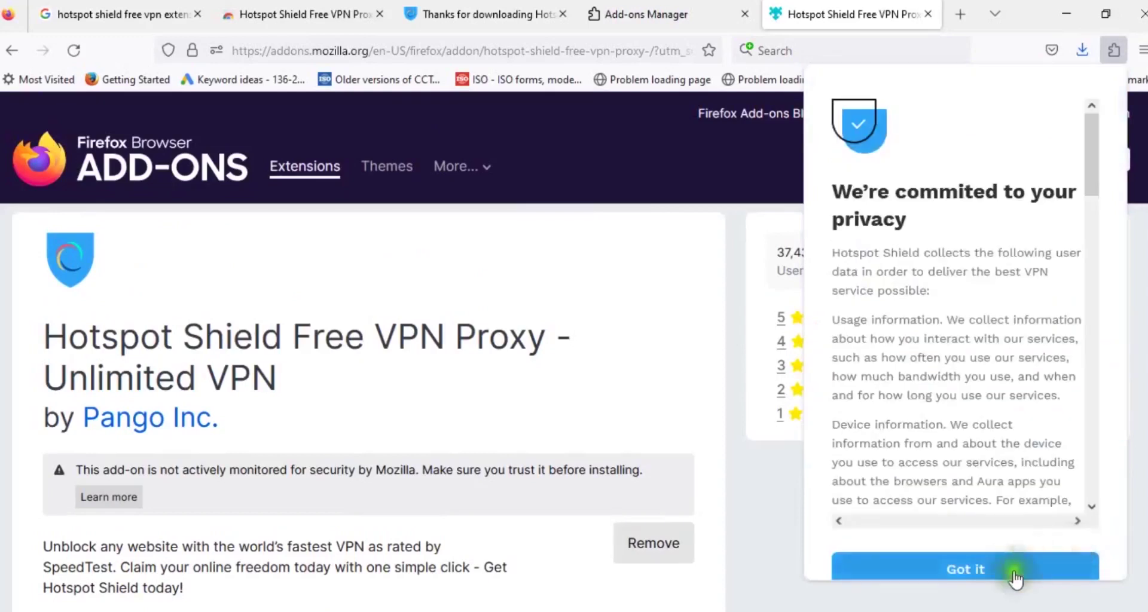
{"action": "left_click", "coordinate": [991, 573]}
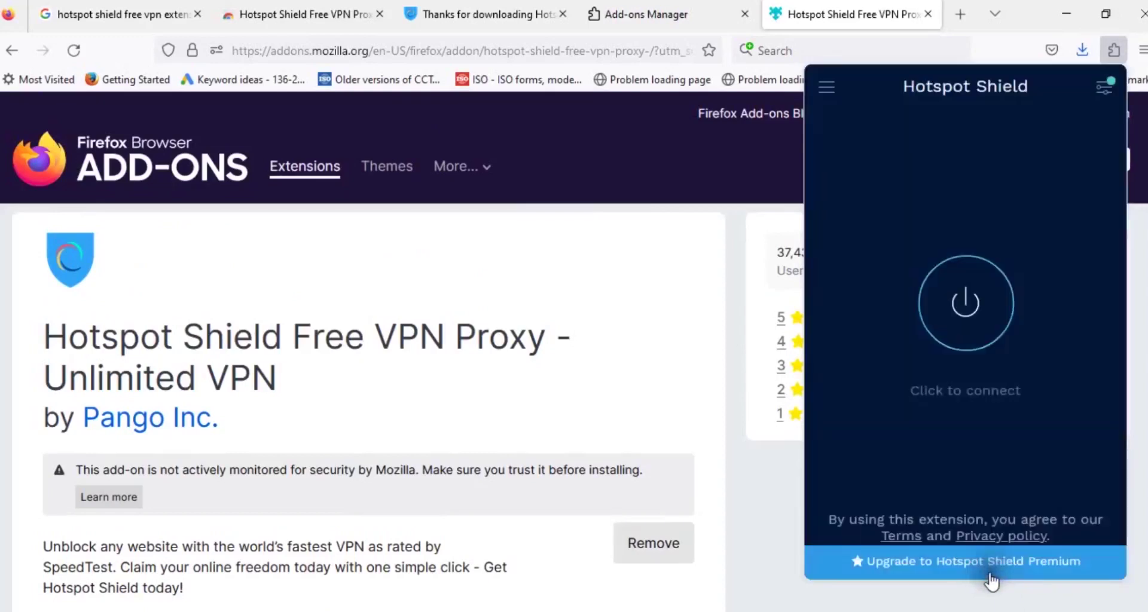
{"action": "left_click", "coordinate": [963, 312]}
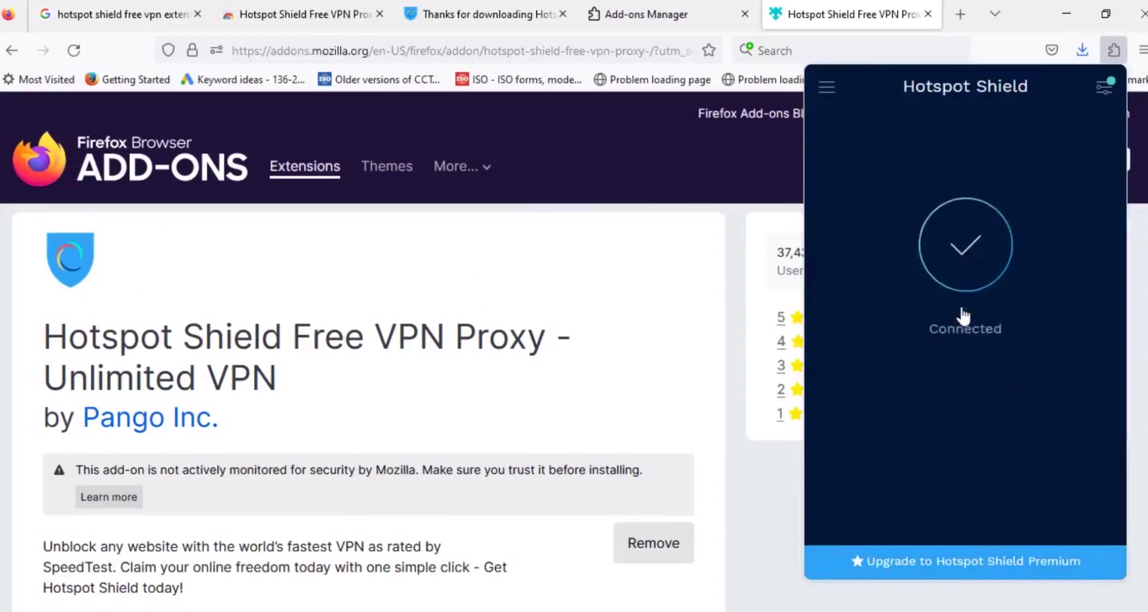
Step: Show the Hotspot Shield extension's page in the add-ons manager via Manage Extension
{"action": "left_click", "coordinate": [1113, 50]}
{"action": "left_click", "coordinate": [1113, 50]}
{"action": "left_click", "coordinate": [1104, 130]}
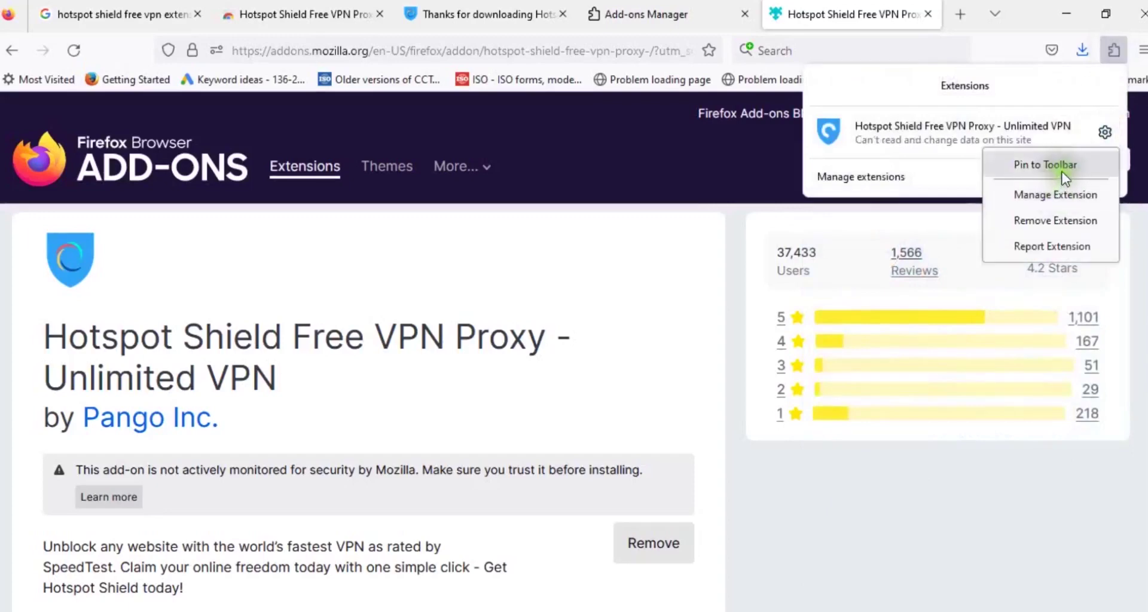
{"action": "left_click", "coordinate": [867, 178]}
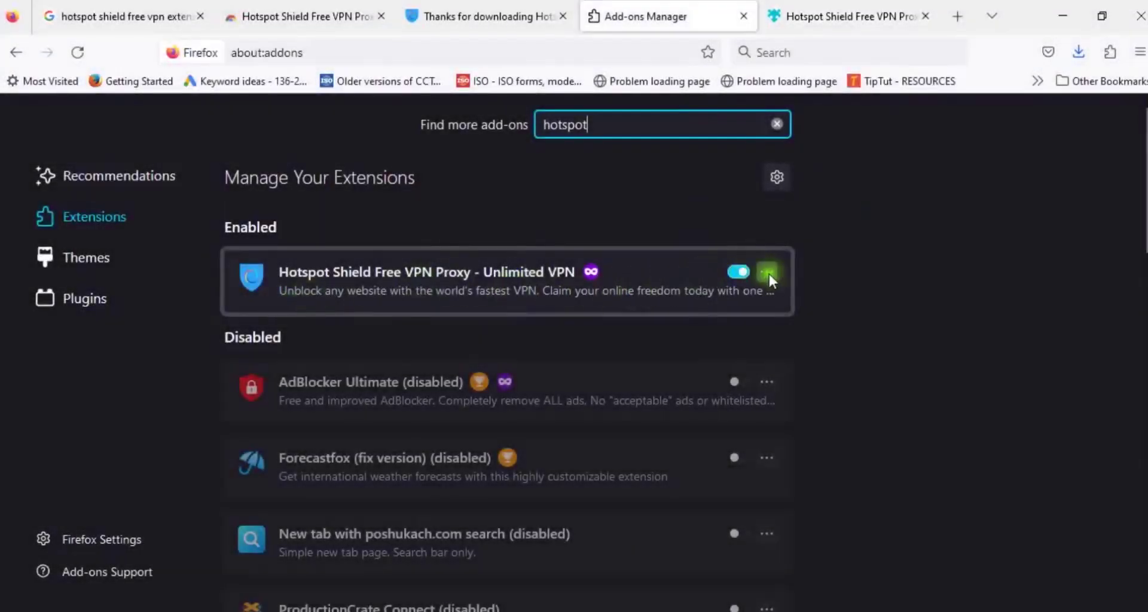
Step: Close the download thank-you, Add-ons Manager, addons.mozilla.org and Chrome Web Store tabs
{"action": "left_click", "coordinate": [898, 271]}
{"action": "left_click", "coordinate": [526, 15]}
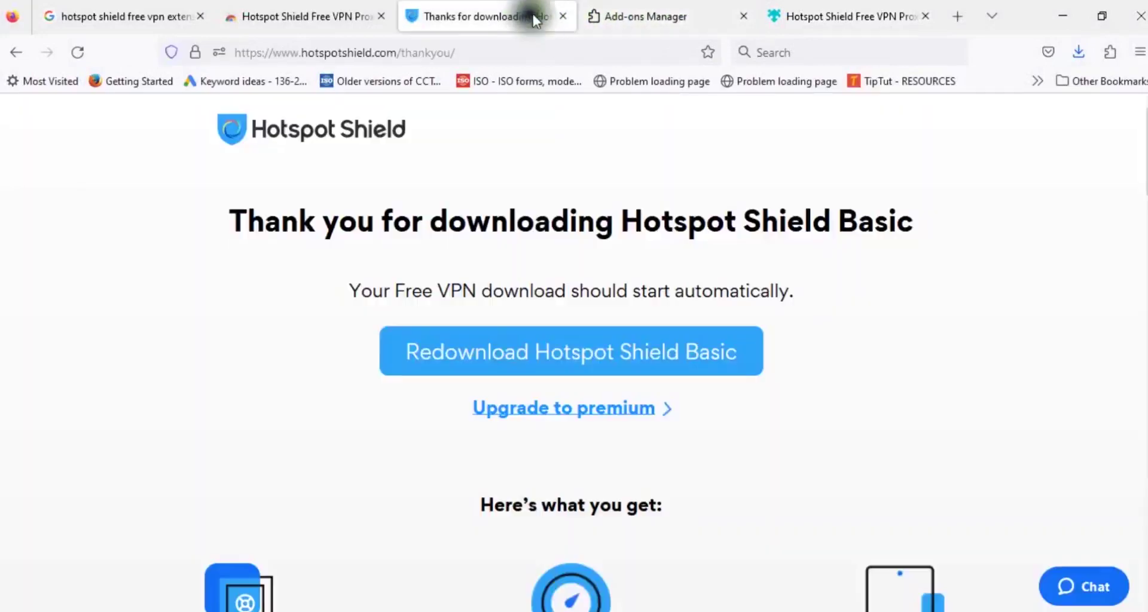
{"action": "left_click", "coordinate": [562, 16]}
{"action": "left_click", "coordinate": [562, 16]}
{"action": "left_click", "coordinate": [560, 15]}
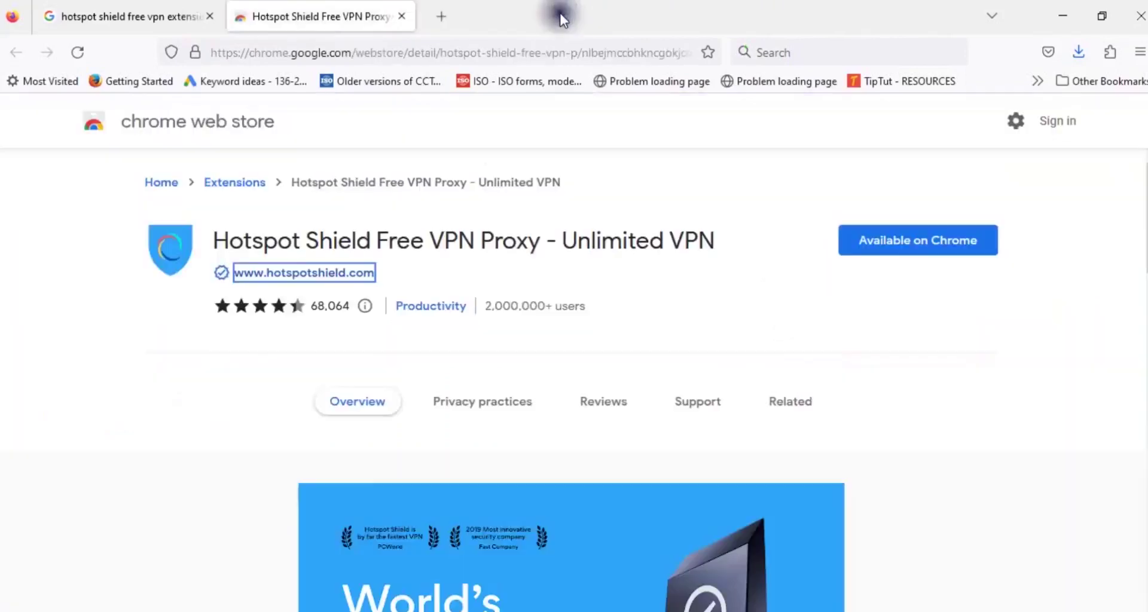
{"action": "left_click", "coordinate": [403, 17]}
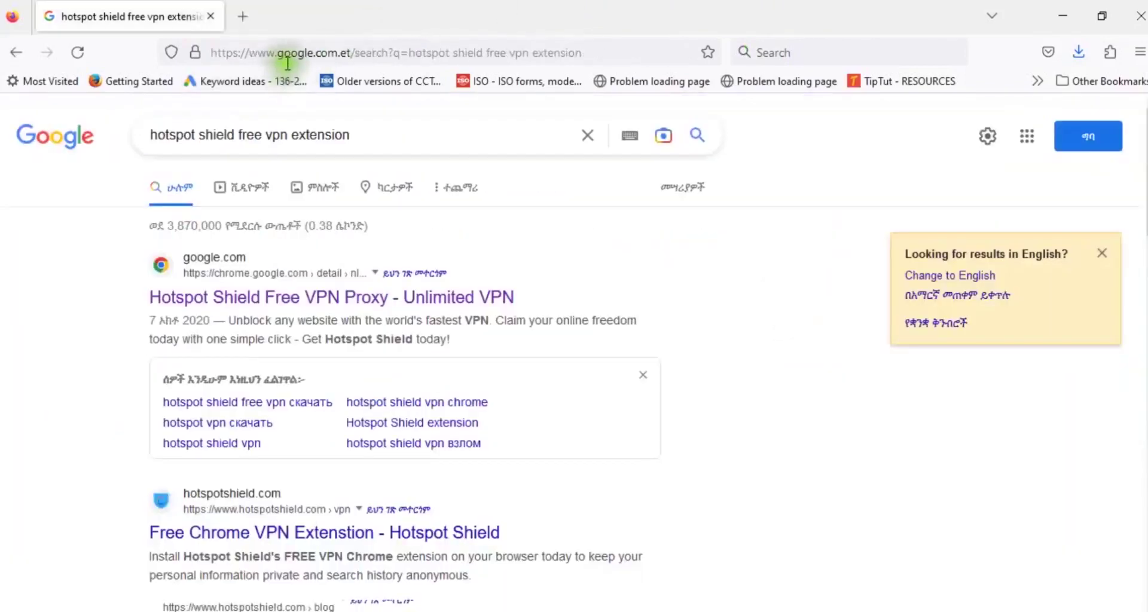
Step: Search Google for 'chat gpt' and open the OpenAI ChatGPT result in a new tab
{"action": "triple_click", "coordinate": [174, 134]}
{"action": "type", "text": "d"}
{"action": "type", "text": "hat"}
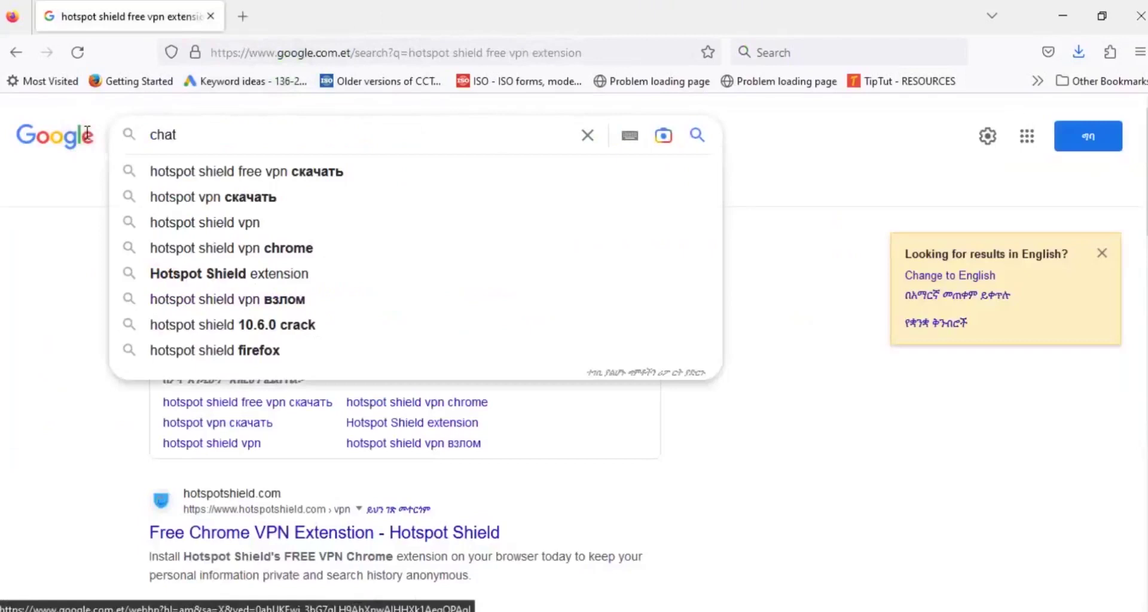
{"action": "type", "text": " gpt"}
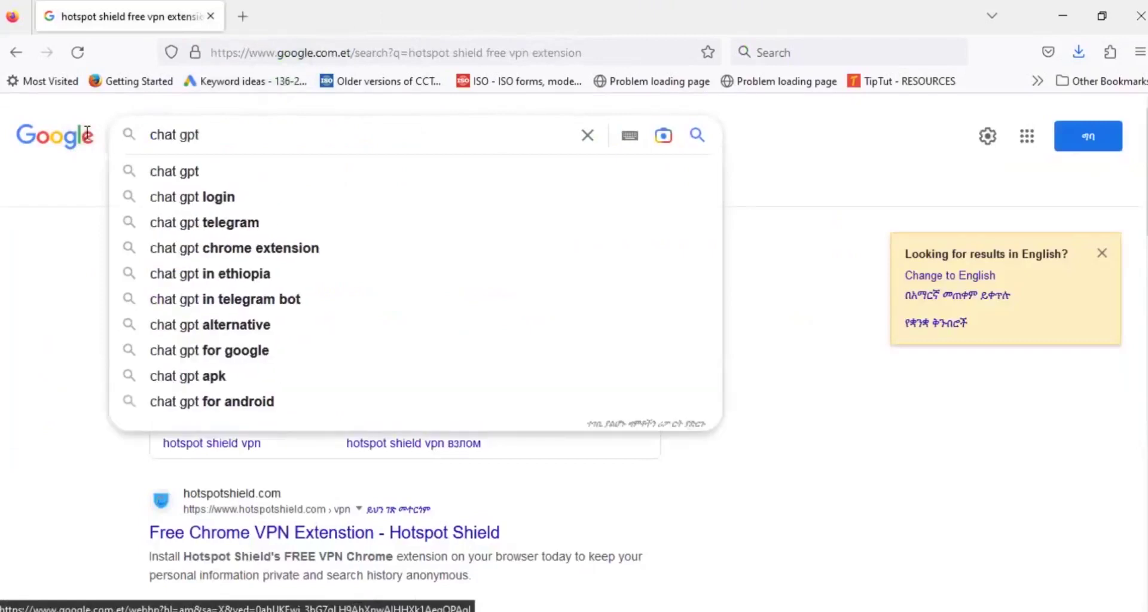
{"action": "left_click", "coordinate": [212, 173]}
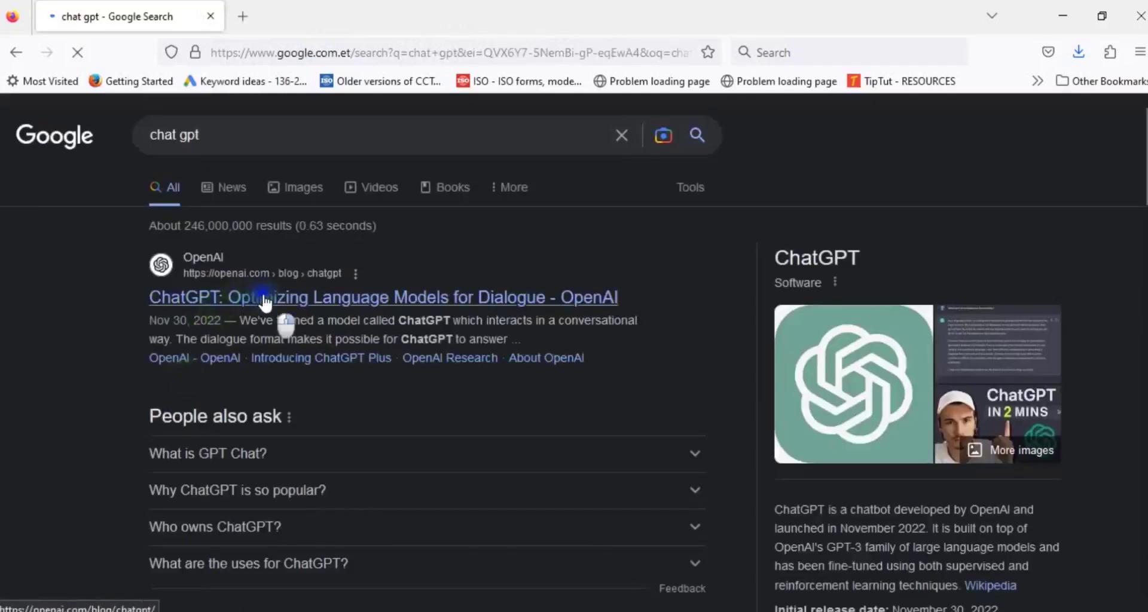
{"action": "right_click", "coordinate": [269, 303]}
{"action": "left_click", "coordinate": [280, 313]}
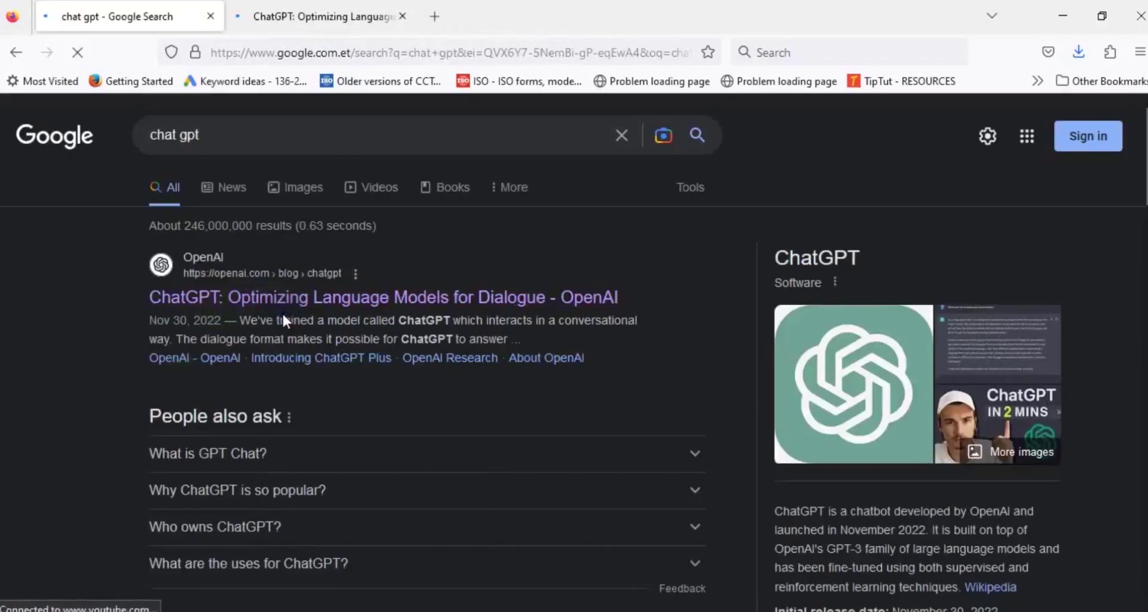
Step: Launch ChatGPT via the blog post's TRY CHATGPT link, then close the Google Search and blog tabs
{"action": "left_click", "coordinate": [324, 17]}
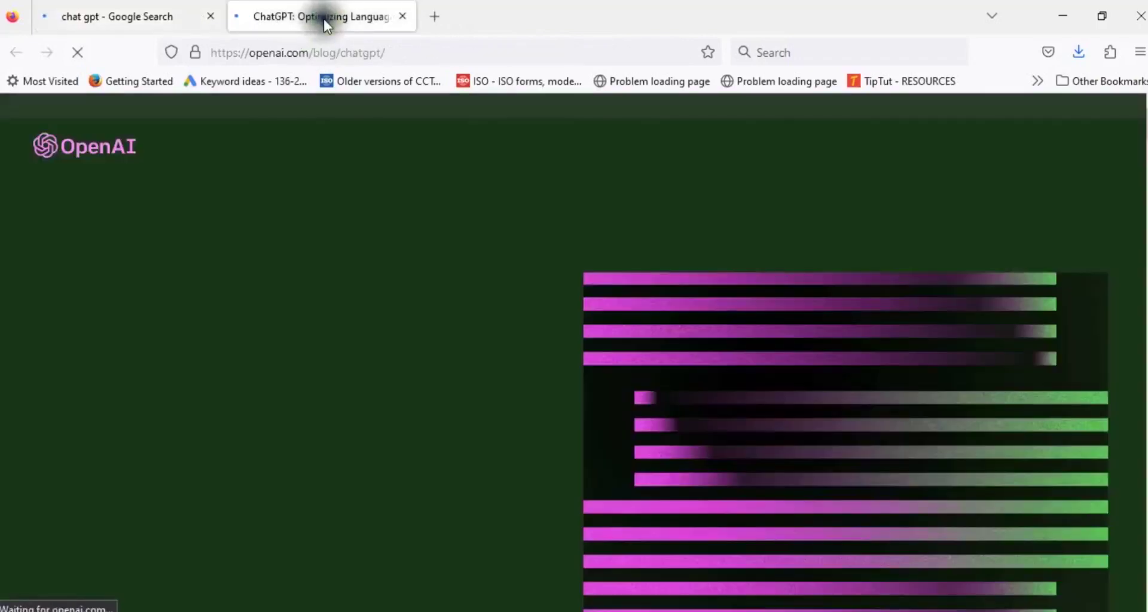
{"action": "scroll", "coordinate": [311, 213], "scroll_direction": "down", "scroll_amount": 3}
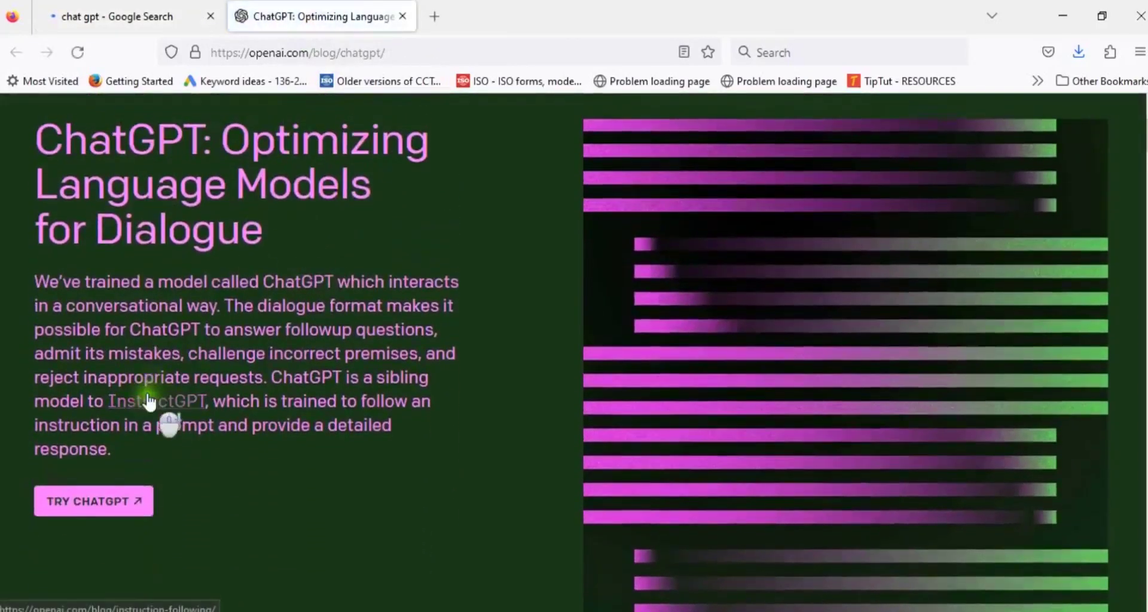
{"action": "scroll", "coordinate": [150, 401], "scroll_direction": "down", "scroll_amount": 2}
{"action": "left_click", "coordinate": [106, 418]}
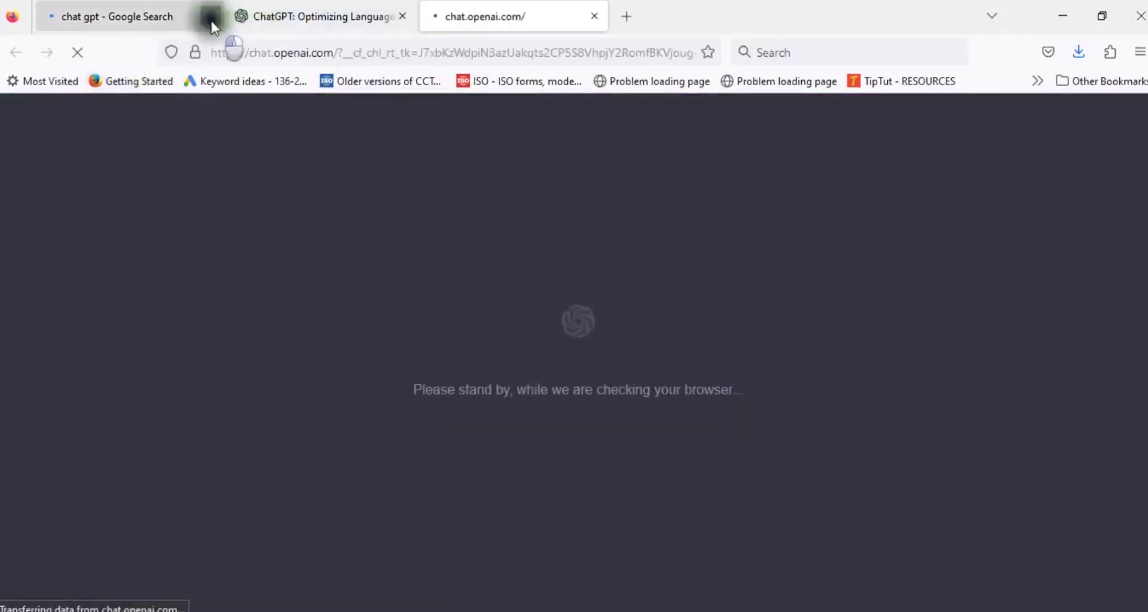
{"action": "left_click", "coordinate": [211, 18]}
{"action": "left_click", "coordinate": [160, 22]}
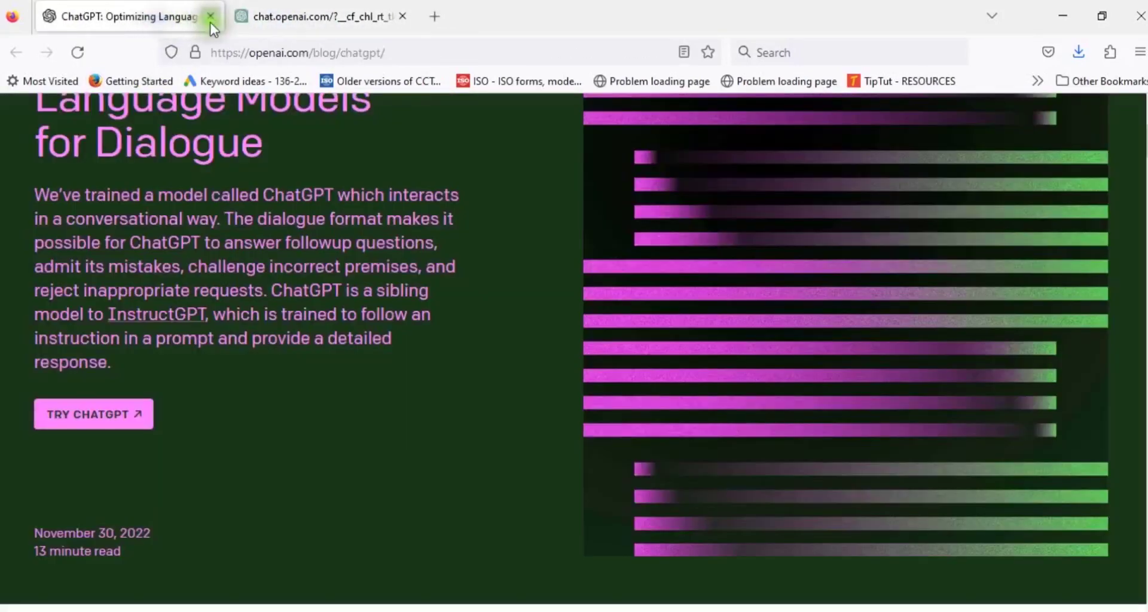
{"action": "left_click", "coordinate": [211, 18]}
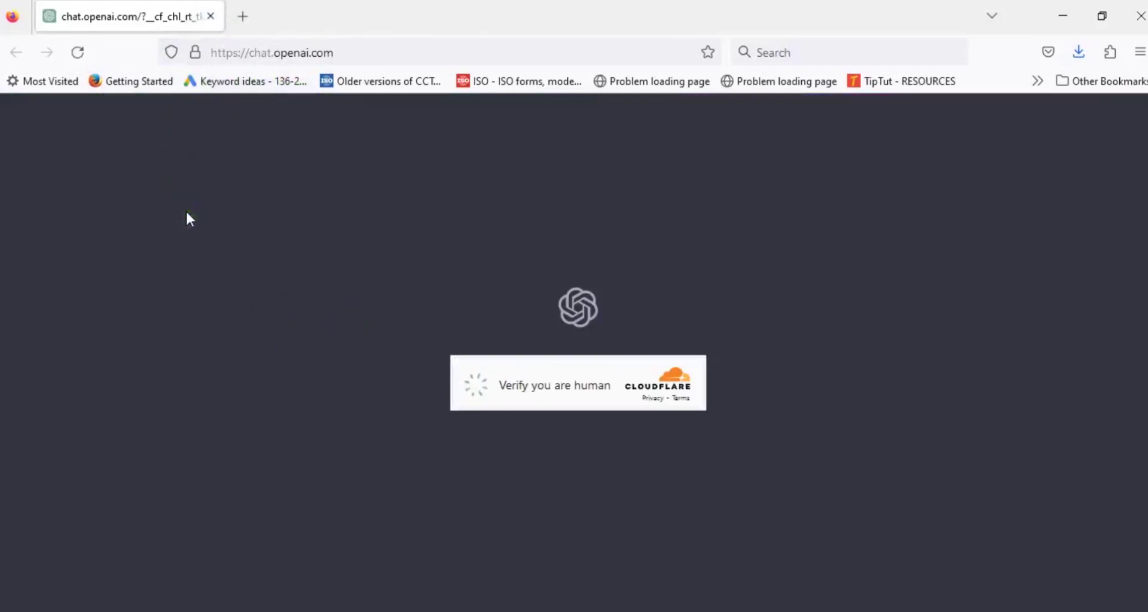
Step: Pass the Cloudflare human check, go to Log in, and choose Continue with Google
{"action": "left_click", "coordinate": [477, 386]}
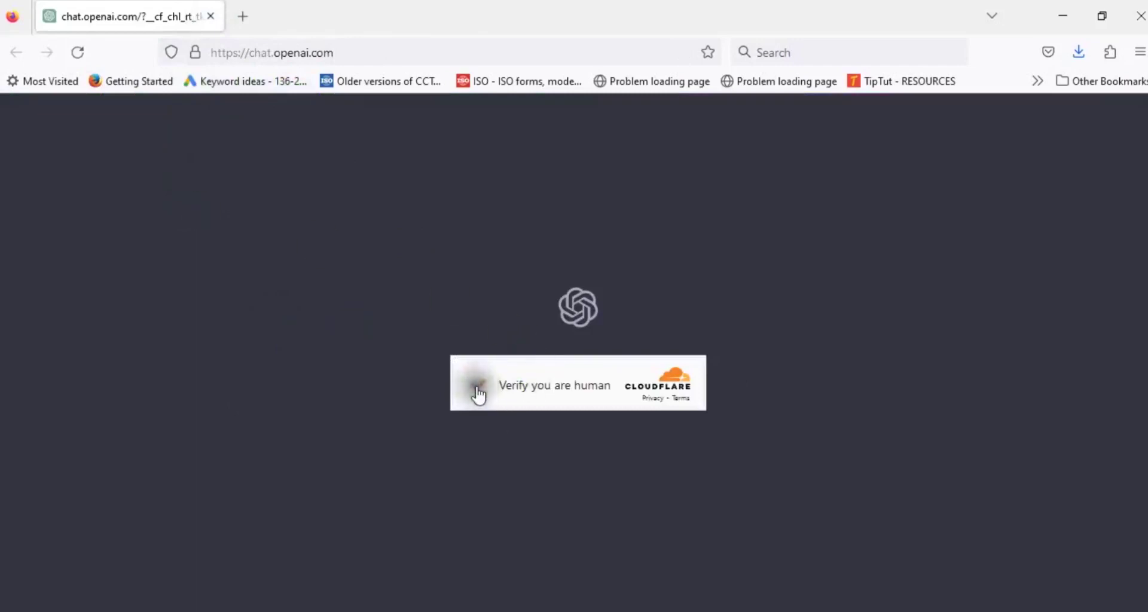
{"action": "left_click", "coordinate": [472, 430]}
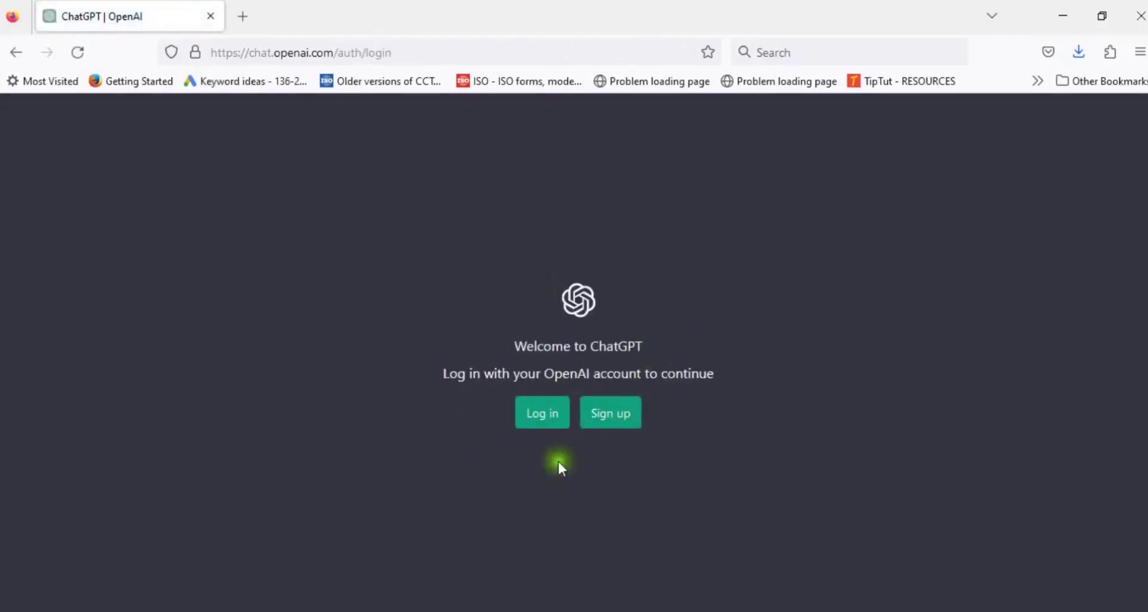
{"action": "left_click", "coordinate": [546, 422]}
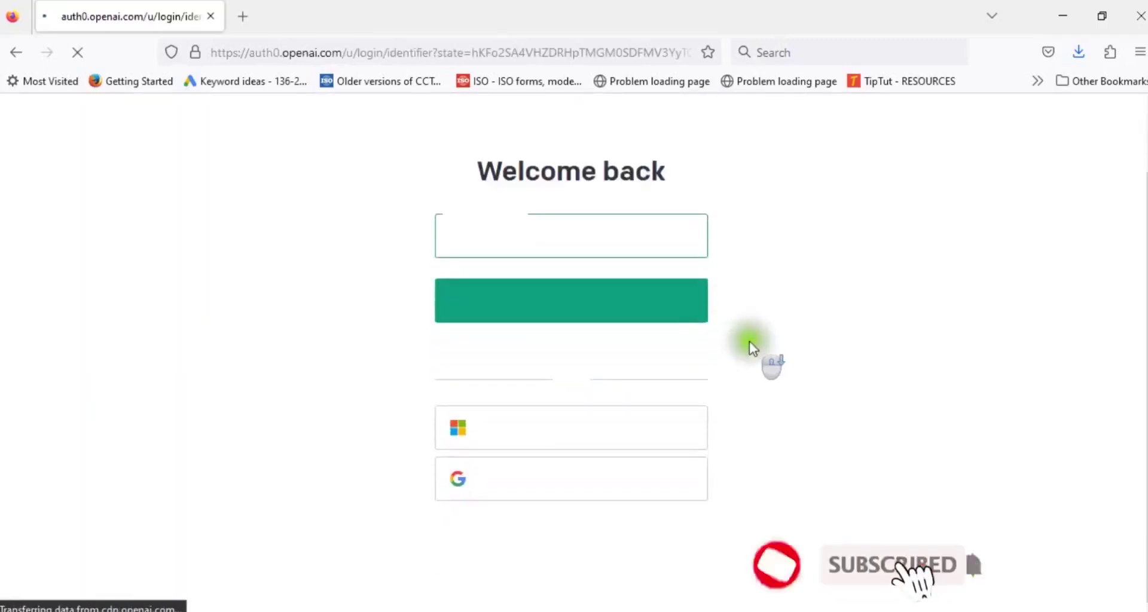
{"action": "left_click", "coordinate": [523, 485]}
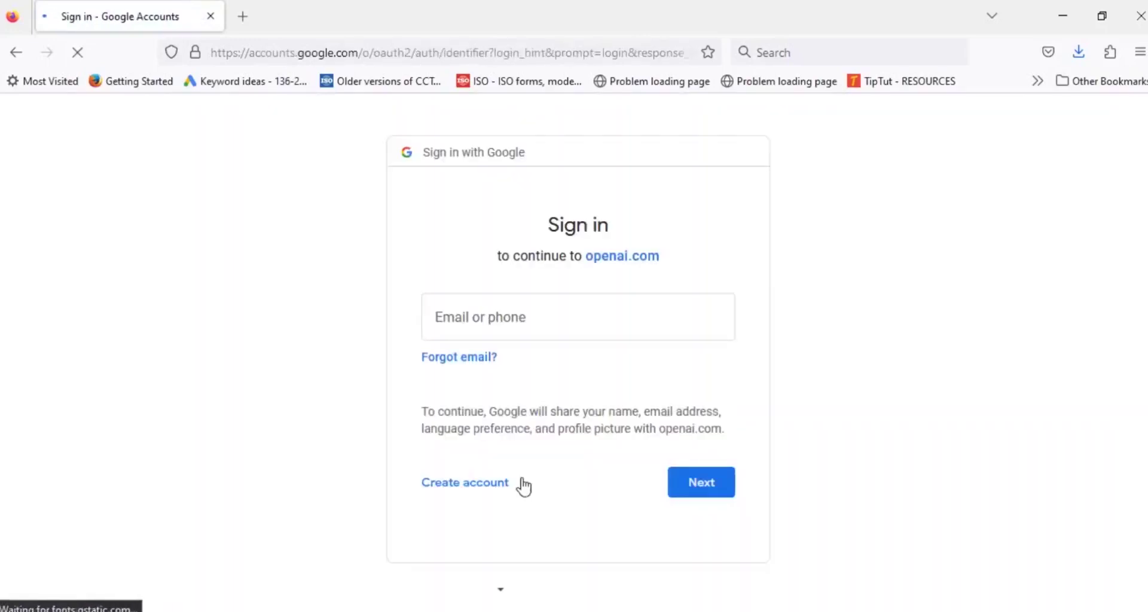
Step: Sign in to Google with the saved email address and the account password
{"action": "left_click", "coordinate": [503, 338]}
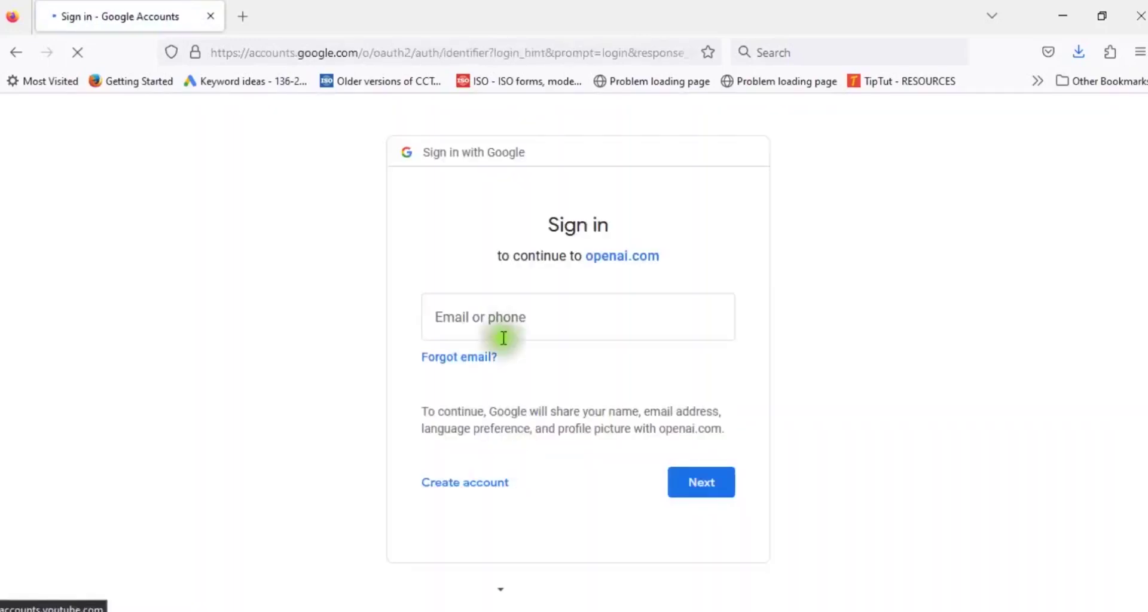
{"action": "left_click", "coordinate": [505, 318]}
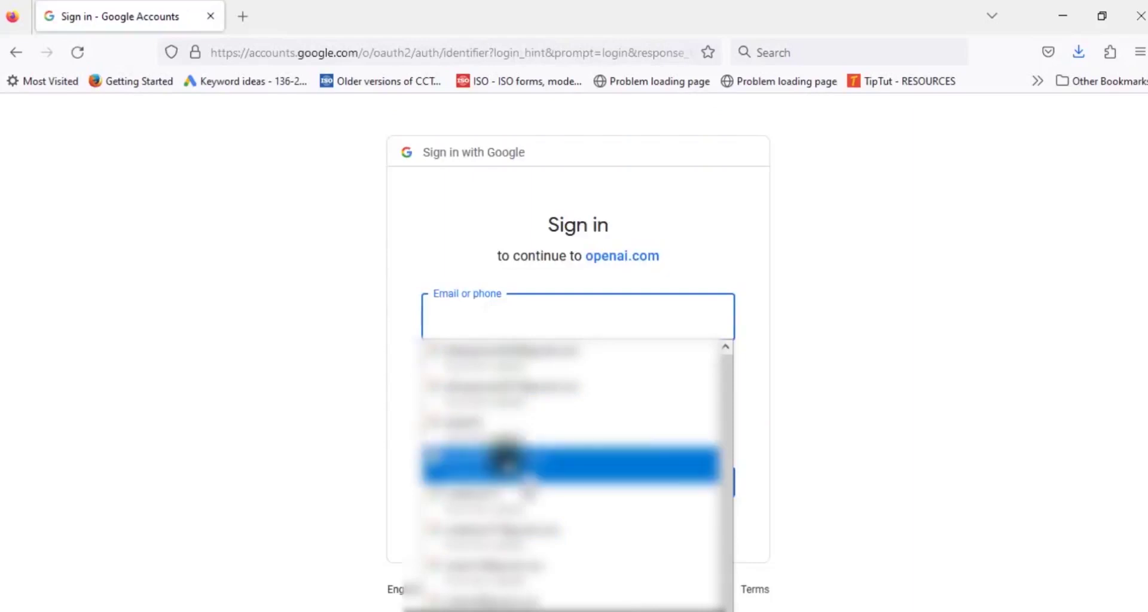
{"action": "left_click", "coordinate": [506, 458]}
{"action": "left_click", "coordinate": [474, 322]}
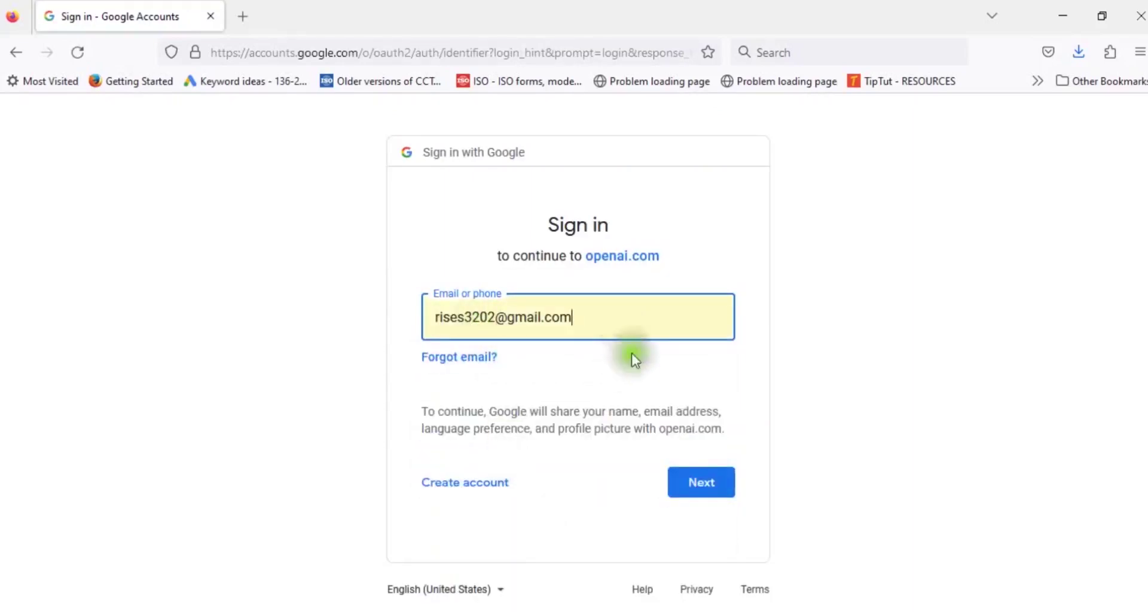
{"action": "left_click", "coordinate": [700, 484]}
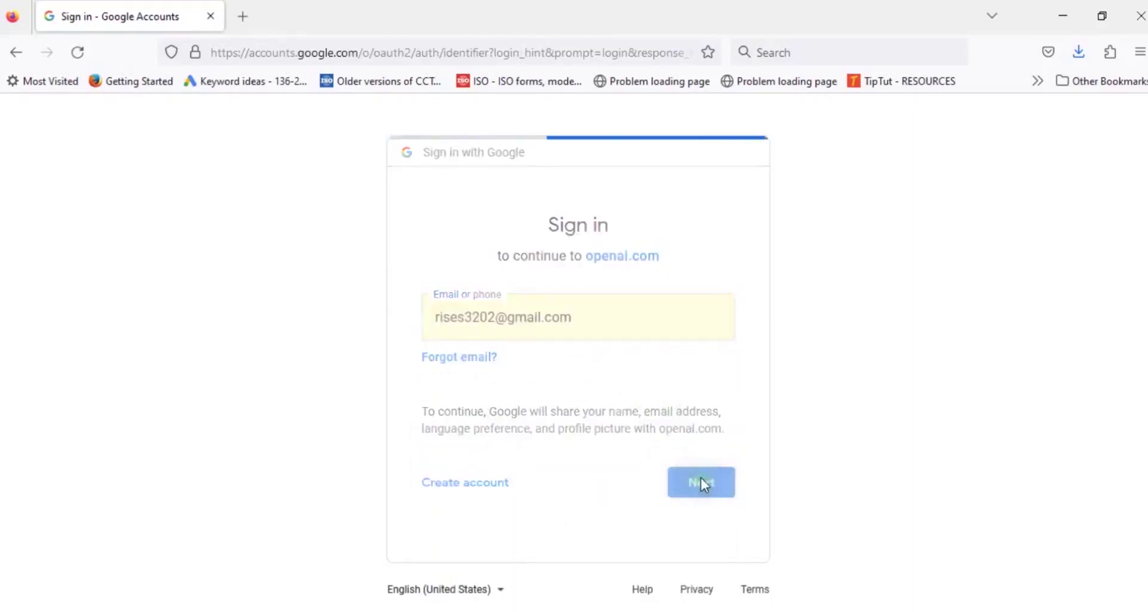
{"action": "left_click", "coordinate": [445, 366]}
{"action": "left_click", "coordinate": [703, 499]}
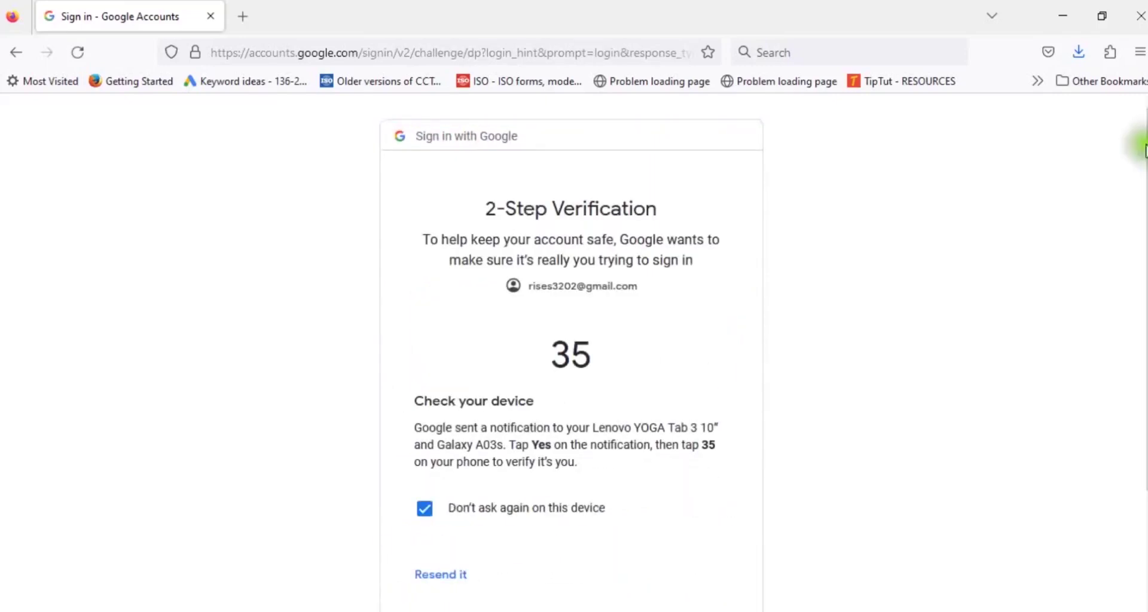
Step: Restore the browser window to reveal the phone and approve the sign-in with 'Yes, it's me'
{"action": "left_click", "coordinate": [1100, 17]}
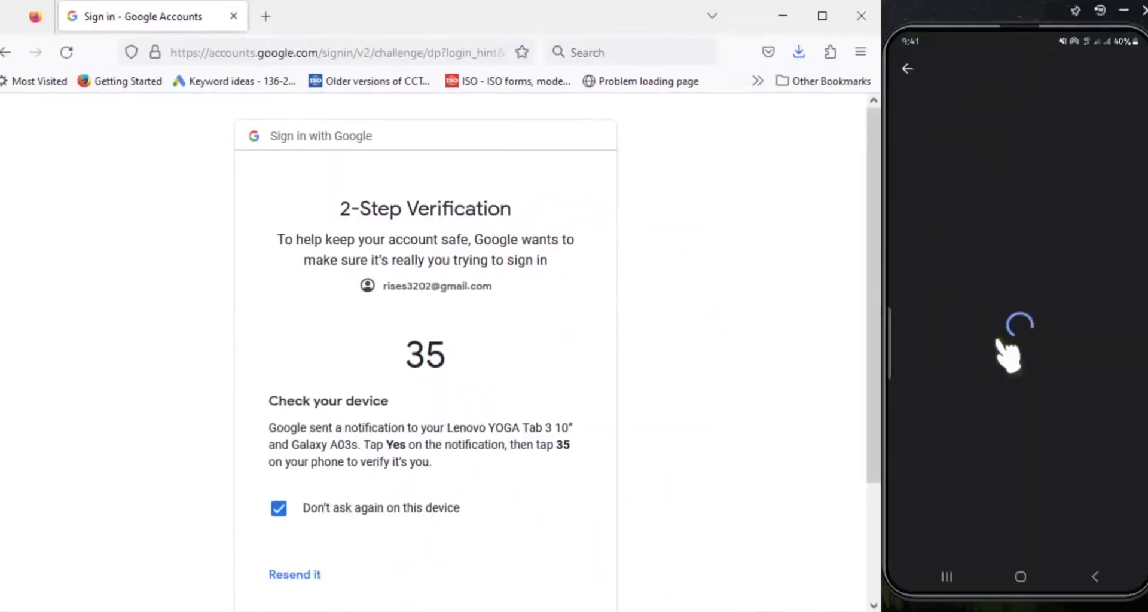
{"action": "left_click", "coordinate": [1079, 430]}
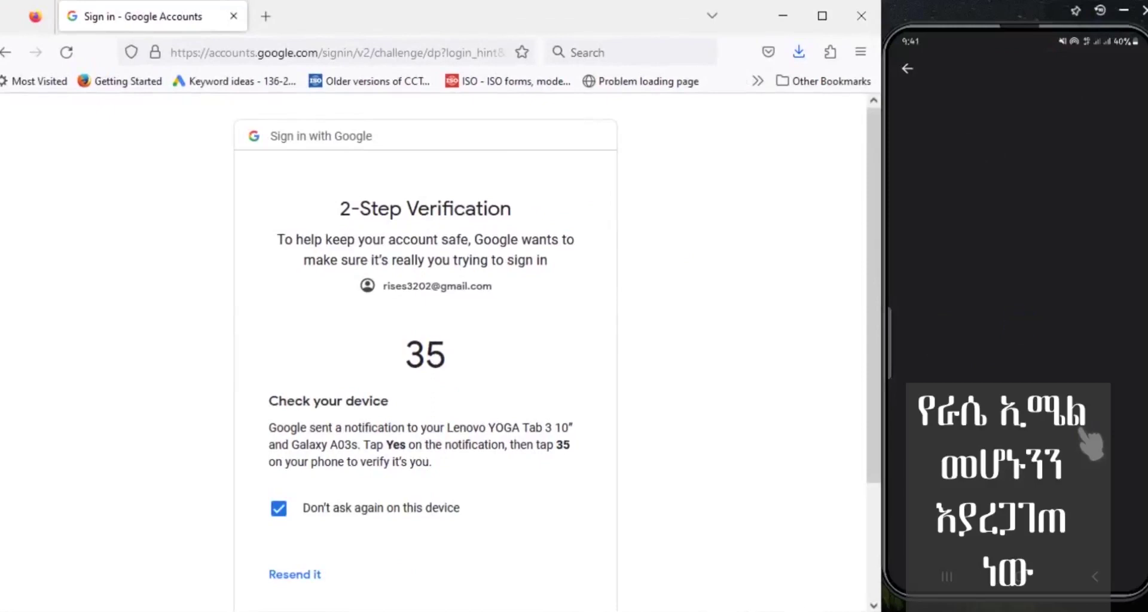
{"action": "left_click", "coordinate": [1085, 323]}
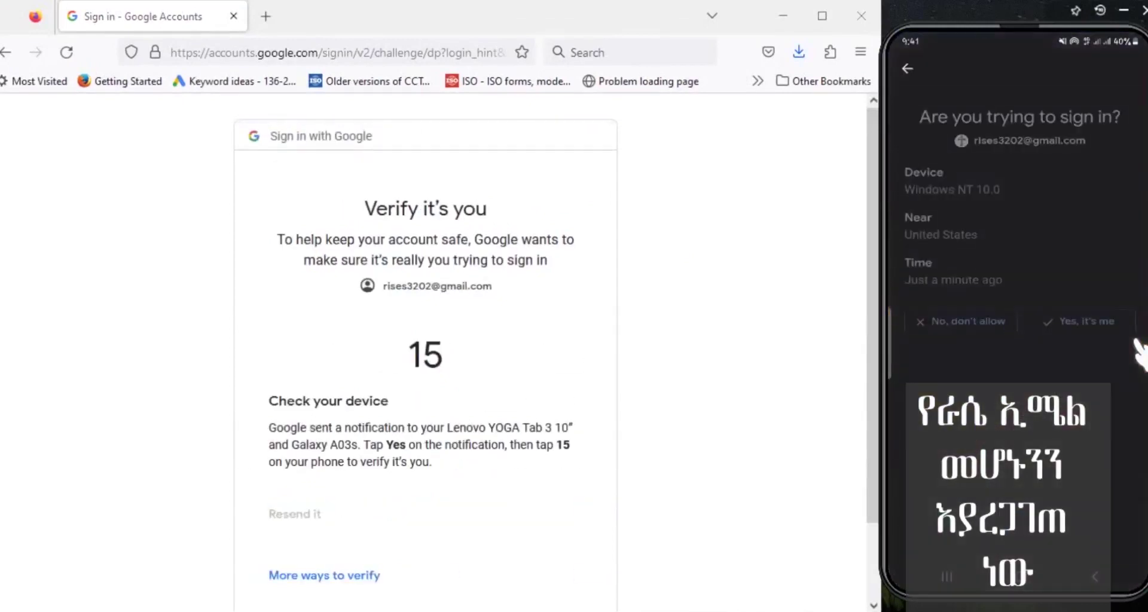
{"action": "left_click", "coordinate": [1136, 339]}
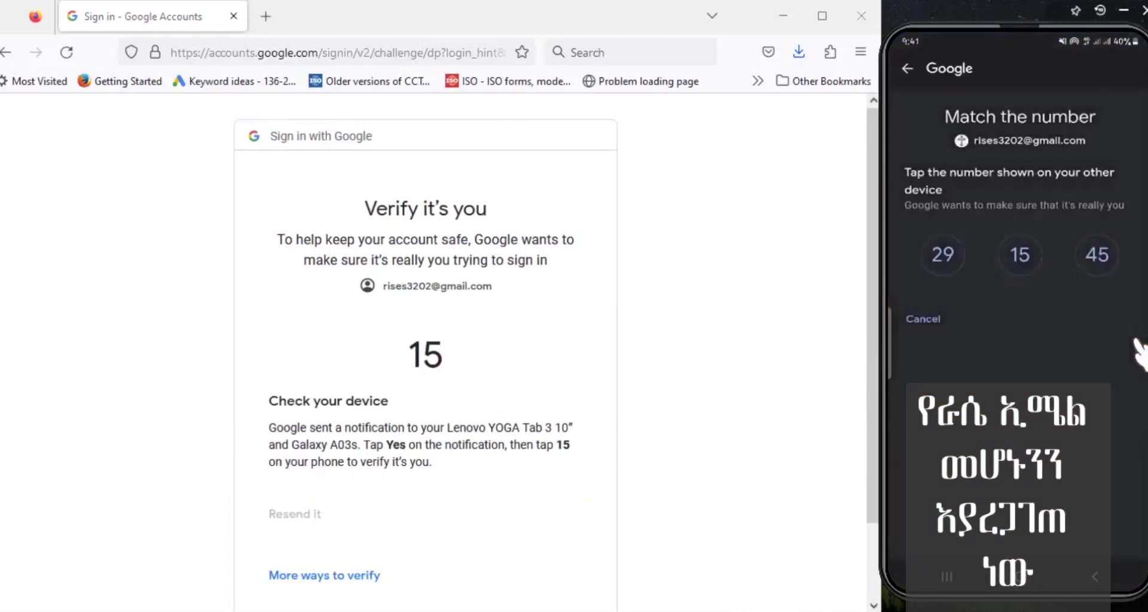
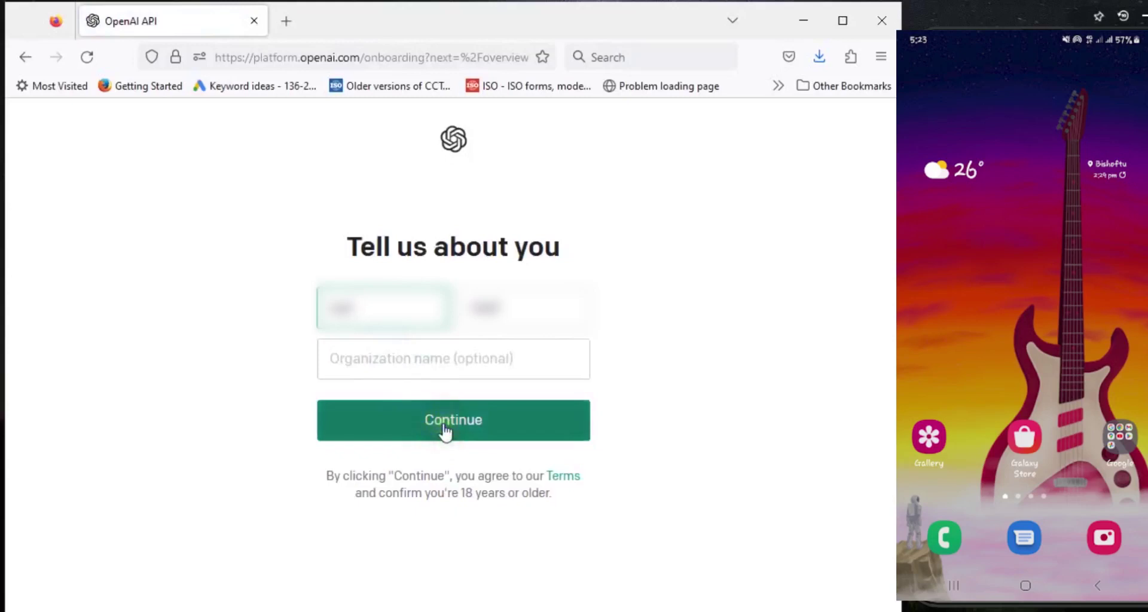
Step: Confirm the entered first and last name on the 'Tell us about you' form
{"action": "left_click", "coordinate": [444, 431]}
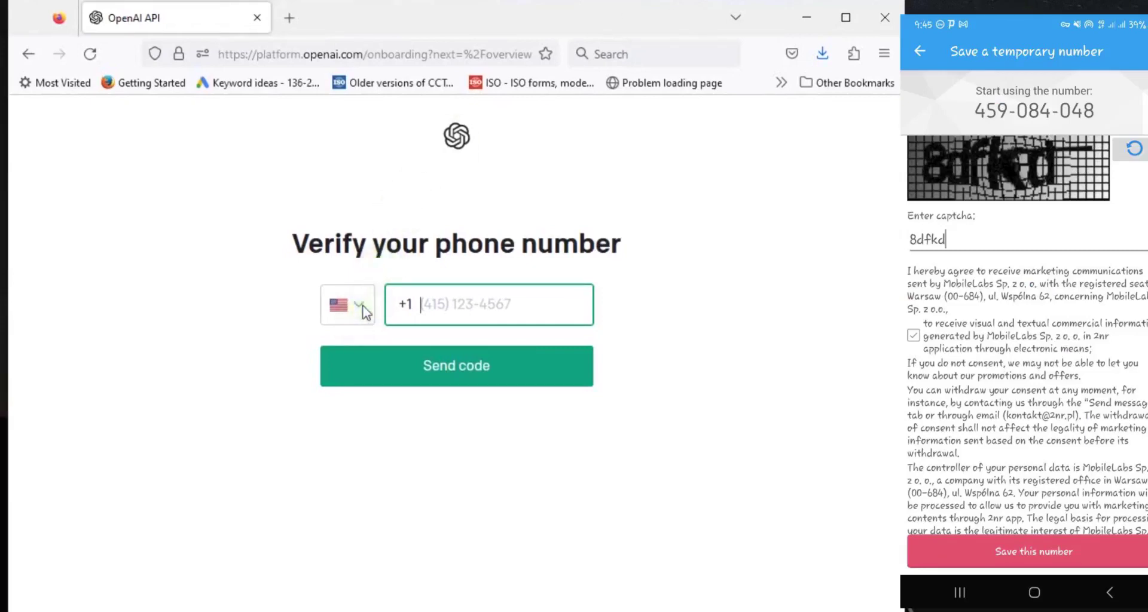
Step: Search Google for '48 country code' in a new tab to identify the country
{"action": "left_click", "coordinate": [361, 306]}
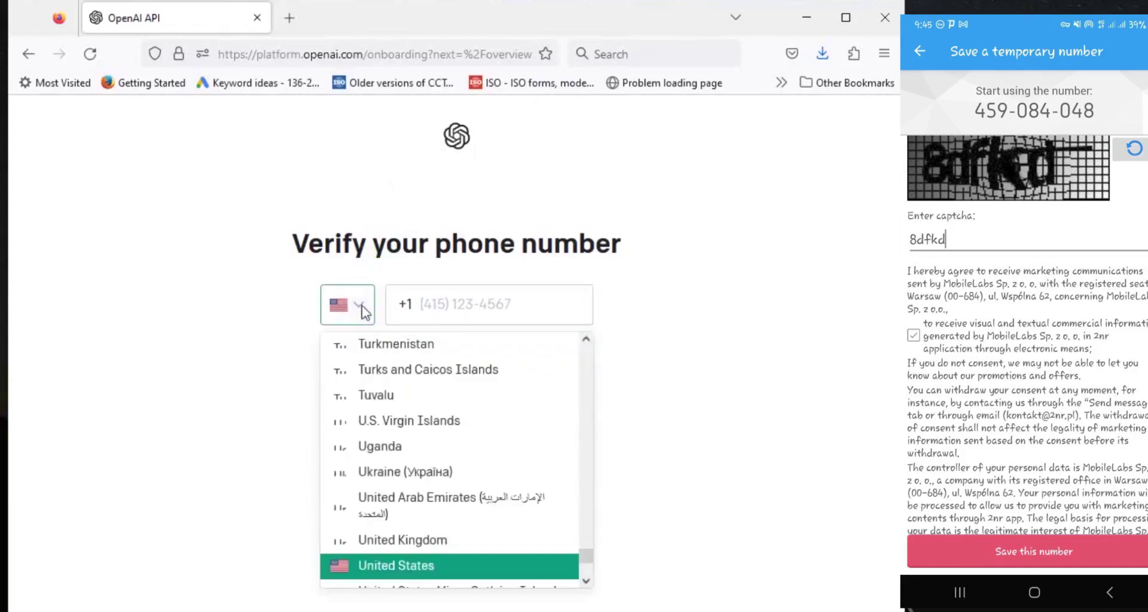
{"action": "left_click_drag", "start_coordinate": [586, 557], "coordinate": [582, 514]}
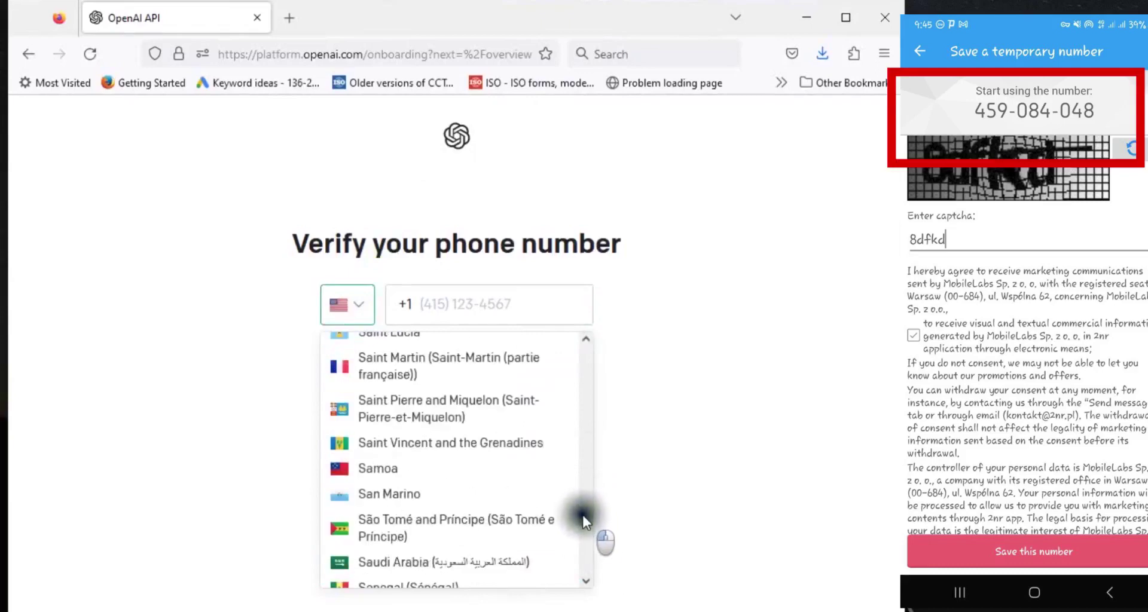
{"action": "left_click", "coordinate": [288, 18]}
{"action": "left_click", "coordinate": [303, 257]}
{"action": "type", "text": "48"}
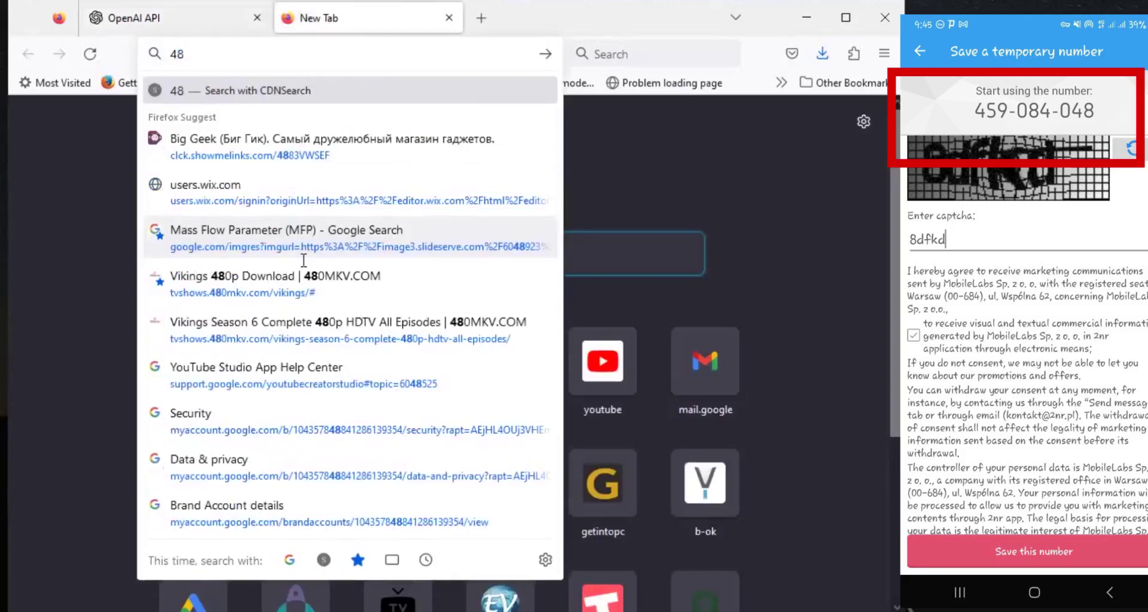
{"action": "type", "text": " country code"}
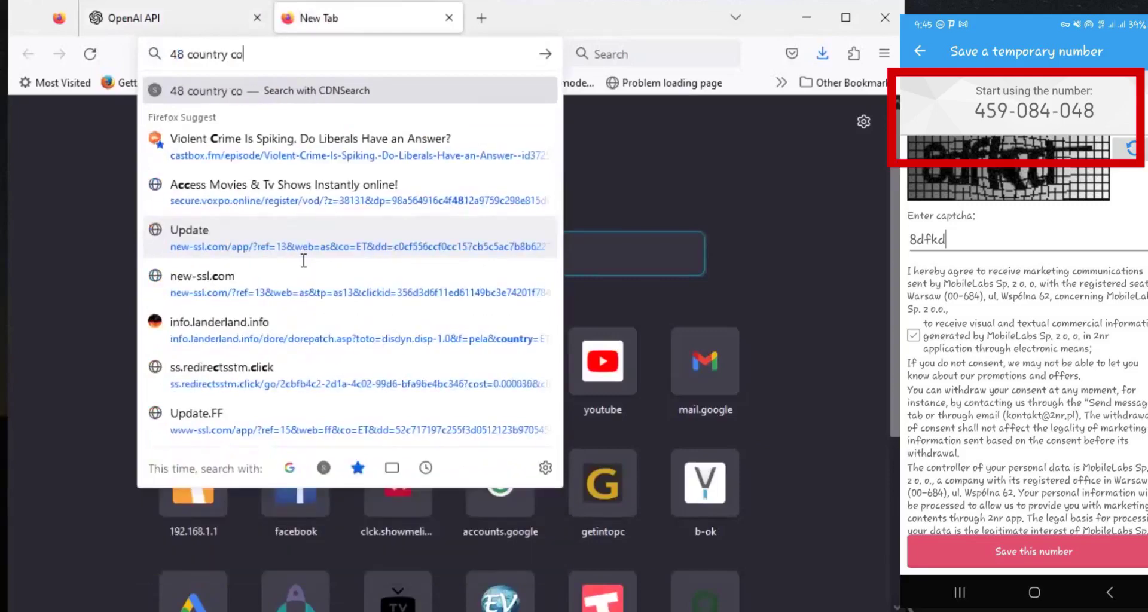
{"action": "key", "text": "Return"}
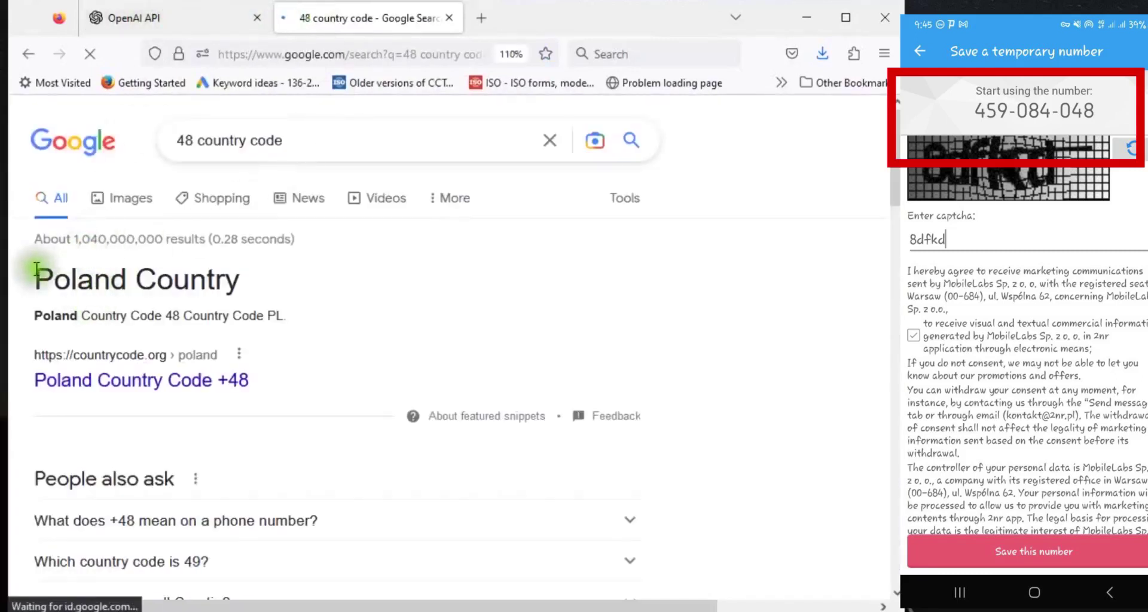
Step: Select Poland (+48), enter the temporary phone number and request a verification code
{"action": "left_click", "coordinate": [214, 9]}
{"action": "left_click", "coordinate": [356, 304]}
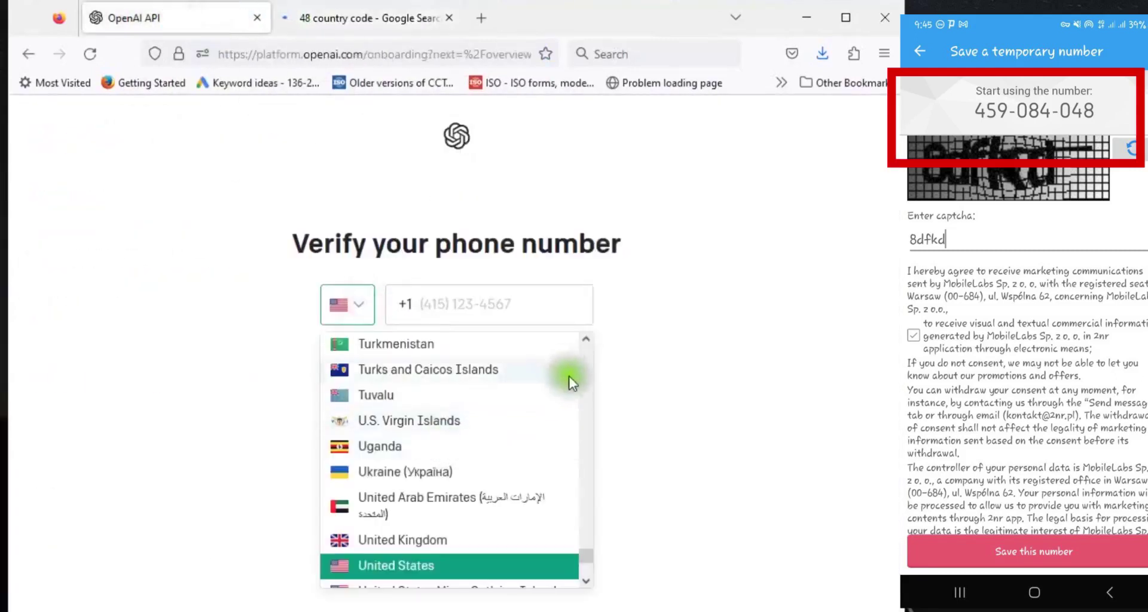
{"action": "left_click_drag", "start_coordinate": [586, 545], "coordinate": [583, 500]}
{"action": "scroll", "coordinate": [584, 500], "scroll_direction": "down", "scroll_amount": 5}
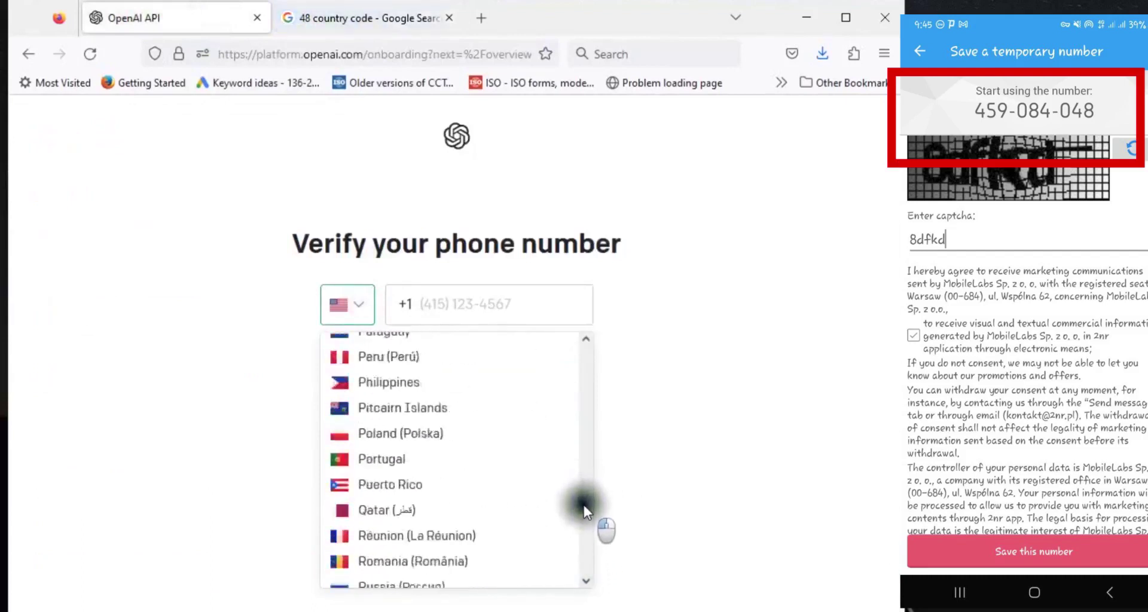
{"action": "left_click", "coordinate": [413, 356]}
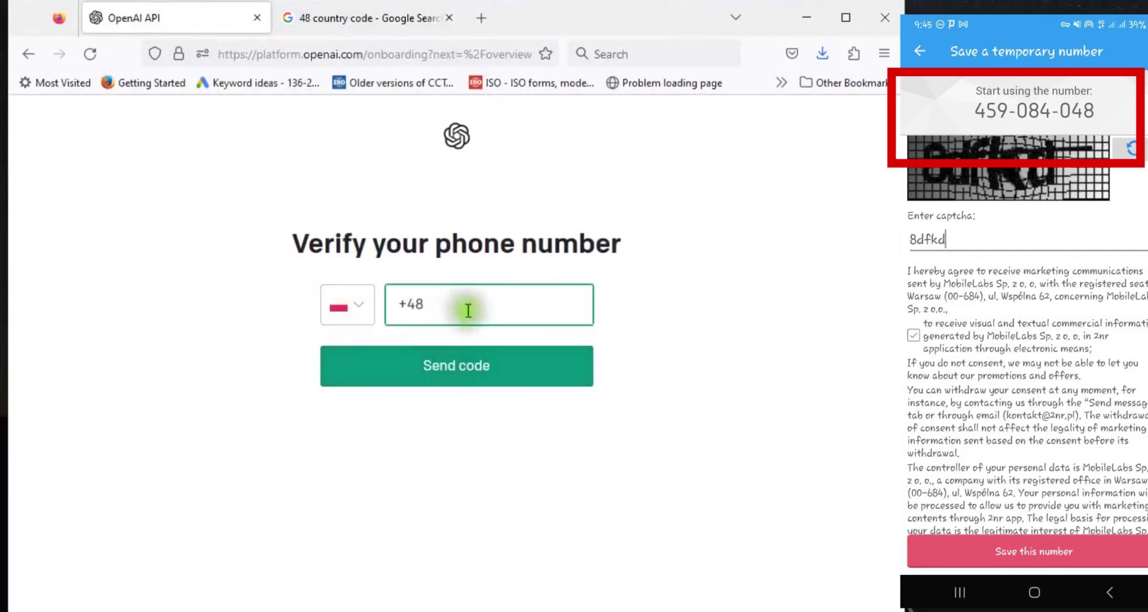
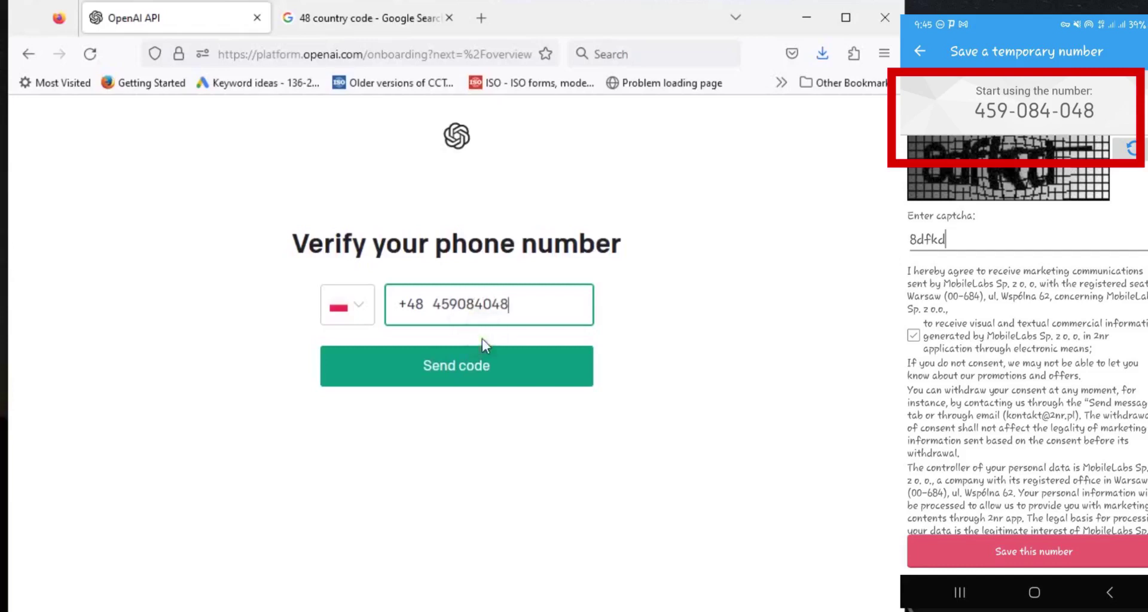
{"action": "left_click", "coordinate": [476, 366]}
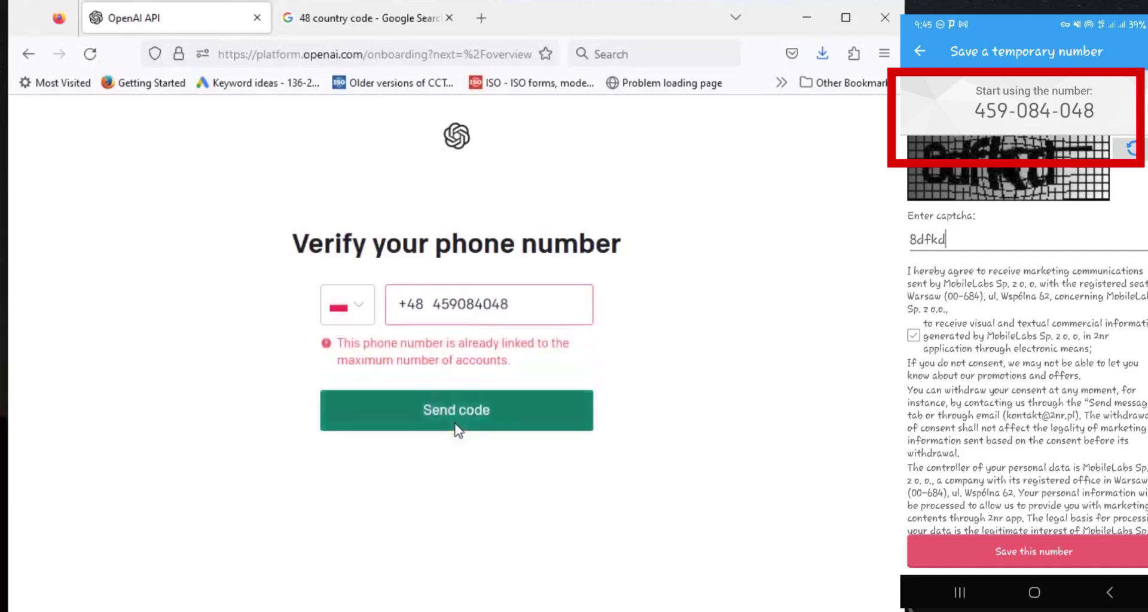
Step: Overwrite the rejected digits with a new temporary Polish number and request a code
{"action": "left_click", "coordinate": [524, 302]}
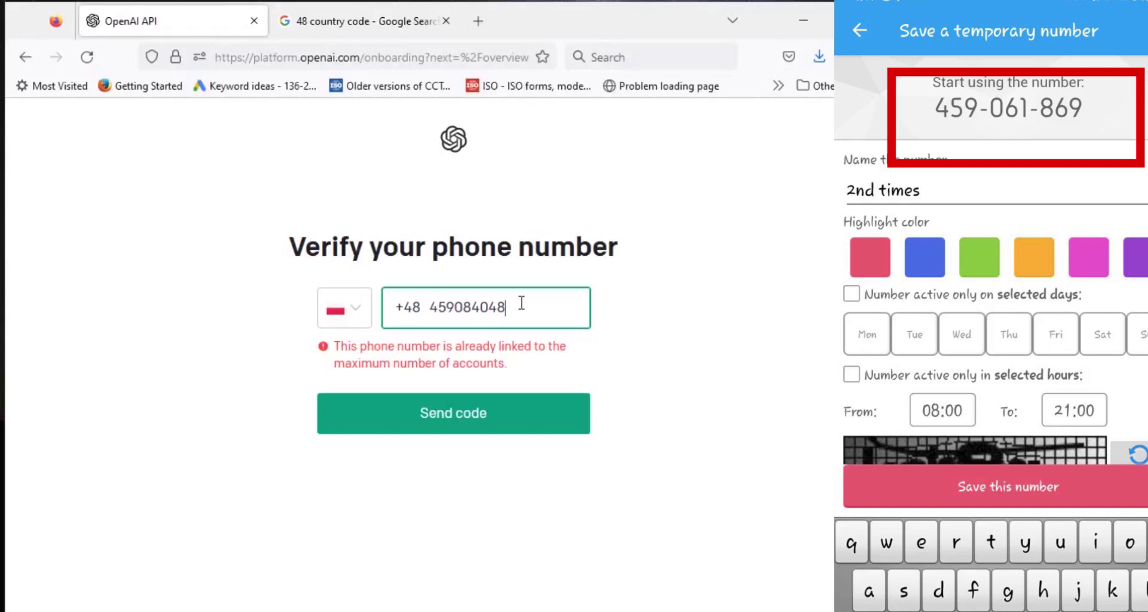
{"action": "left_click_drag", "start_coordinate": [522, 303], "coordinate": [426, 309]}
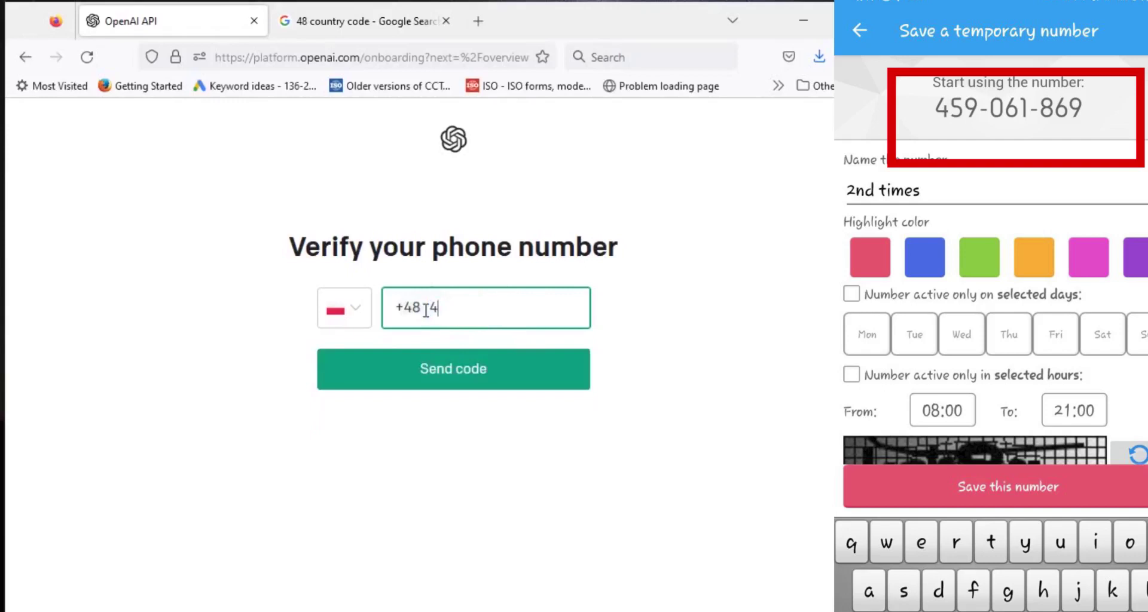
{"action": "left_click", "coordinate": [454, 369]}
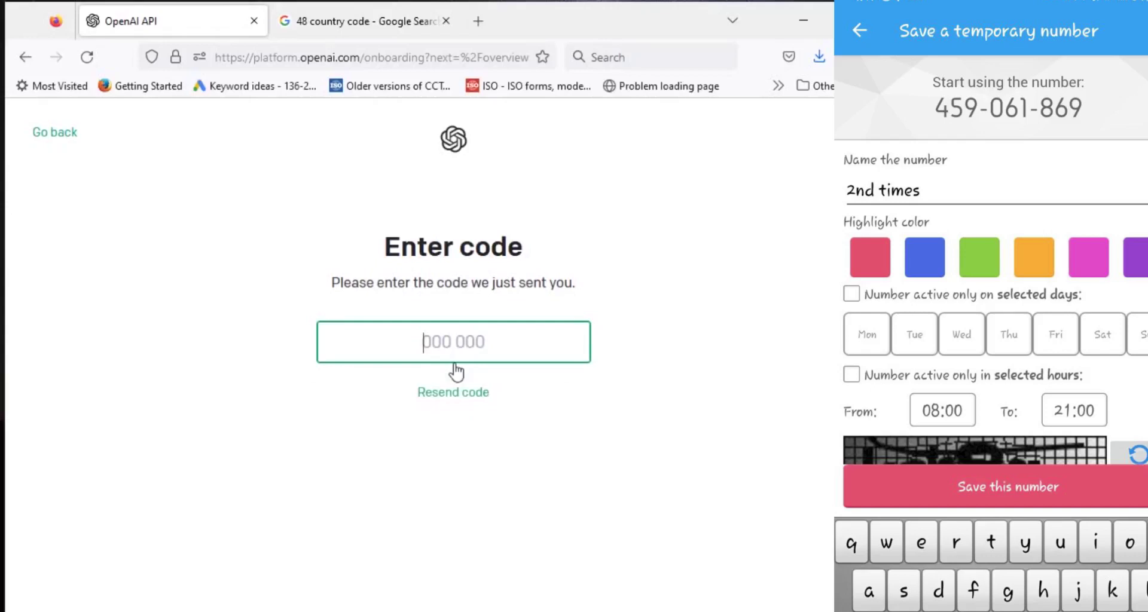
Step: Have the verification code resent and enter the 6-digit code received by SMS
{"action": "key", "text": "alt+Tab"}
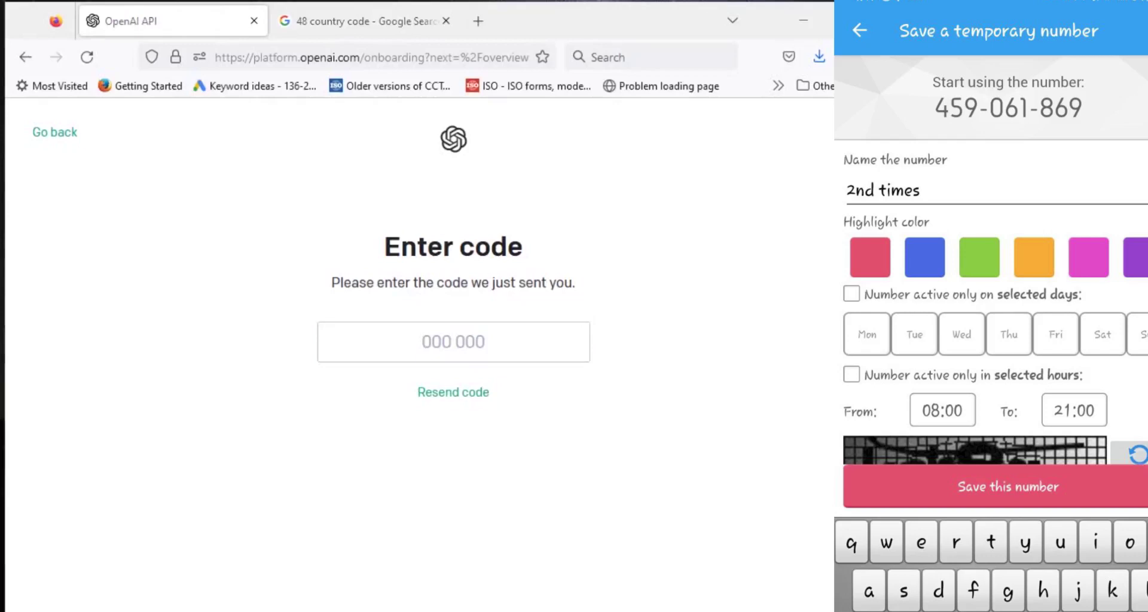
{"action": "left_click", "coordinate": [469, 336]}
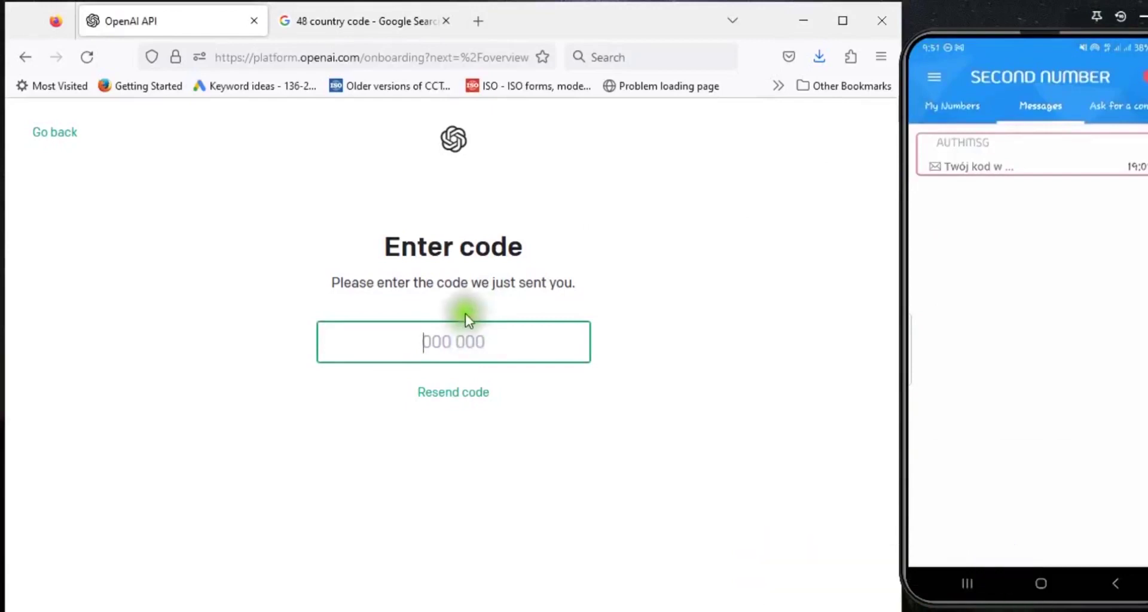
{"action": "left_click", "coordinate": [461, 395]}
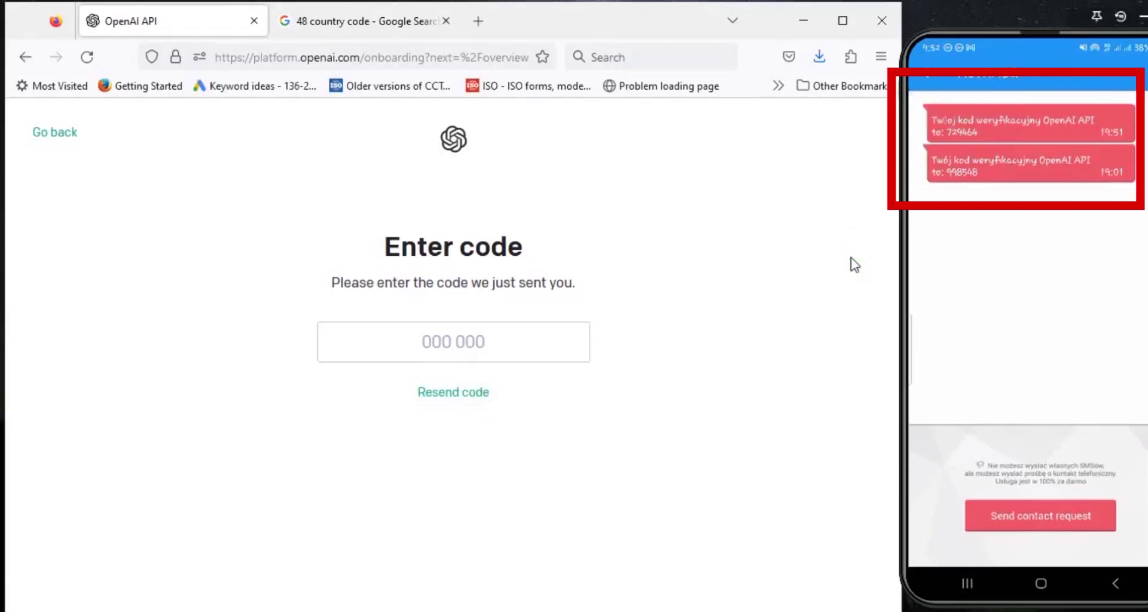
{"action": "left_click", "coordinate": [454, 342]}
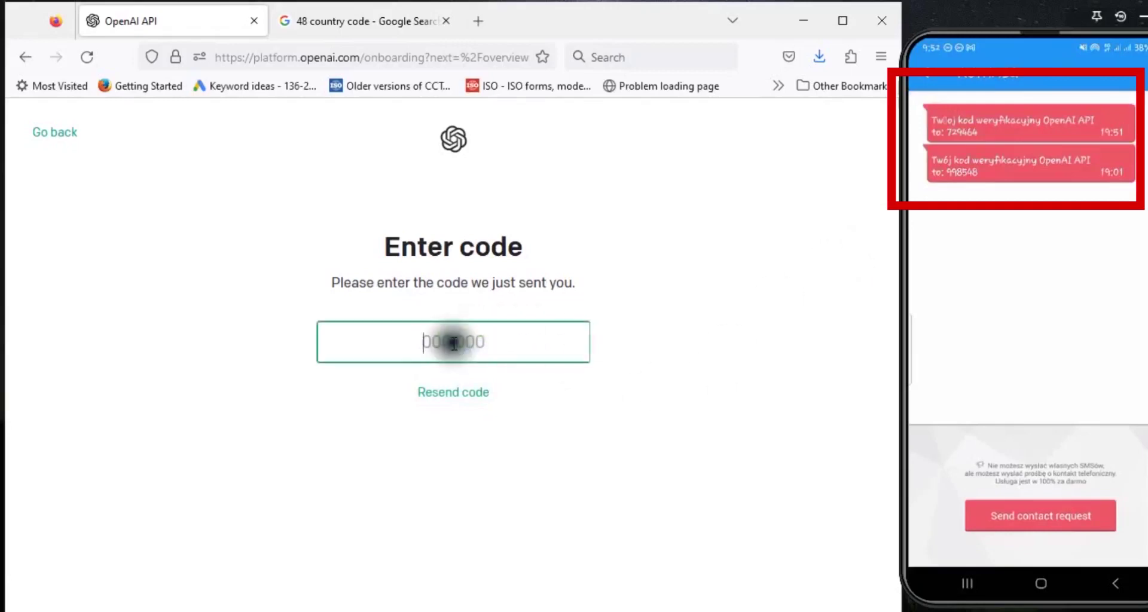
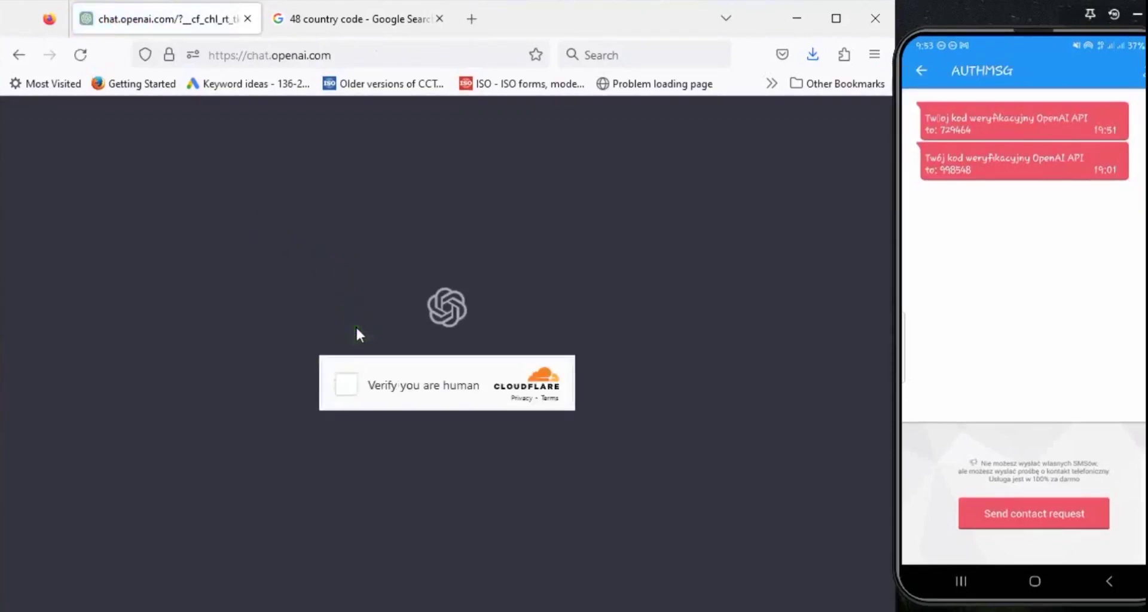
Step: Pass the human check, step through the three research-preview intro screens, and maximize the browser
{"action": "left_click", "coordinate": [345, 387]}
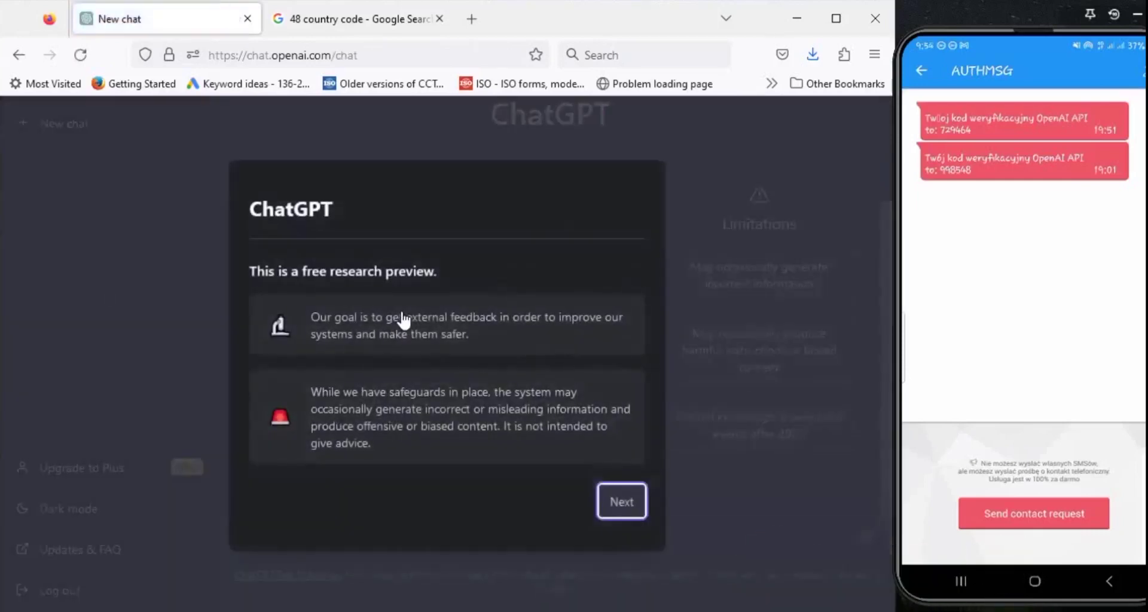
{"action": "left_click", "coordinate": [623, 501]}
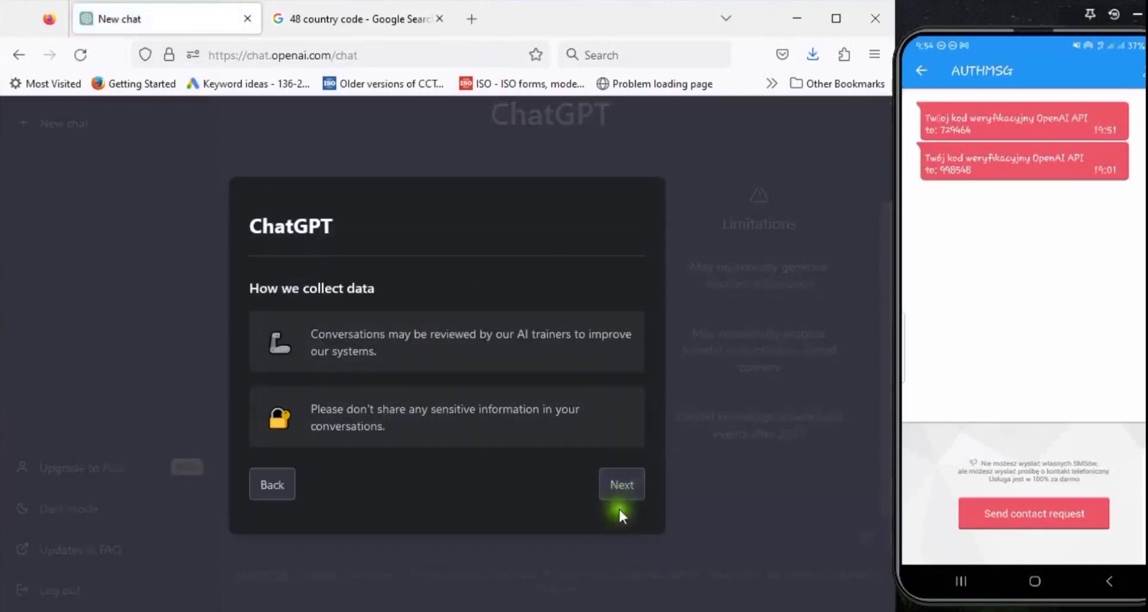
{"action": "left_click", "coordinate": [622, 485]}
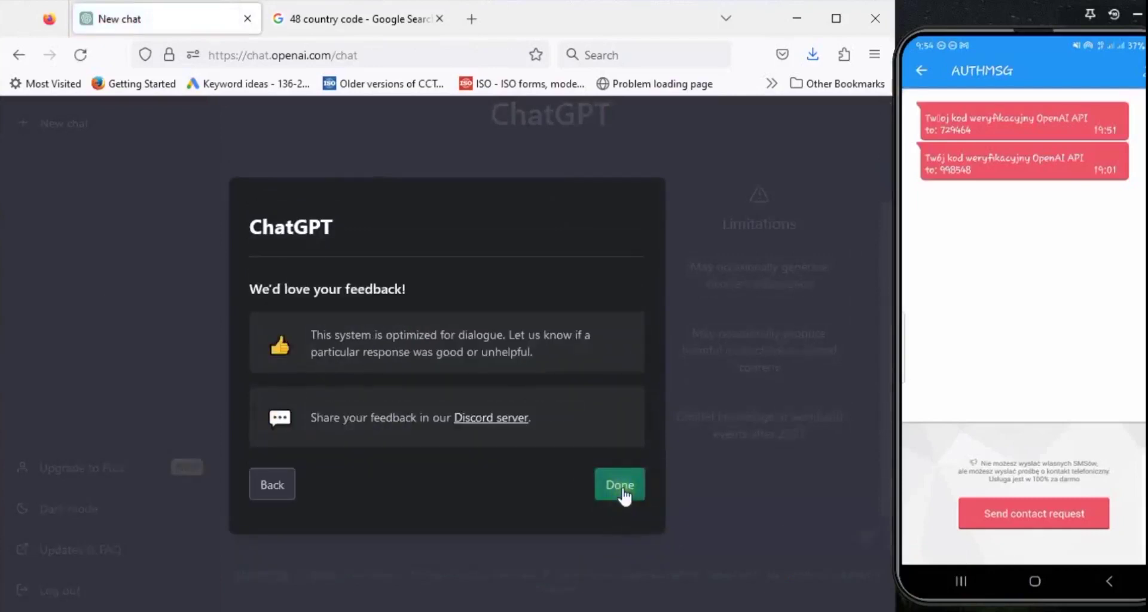
{"action": "left_click", "coordinate": [620, 485]}
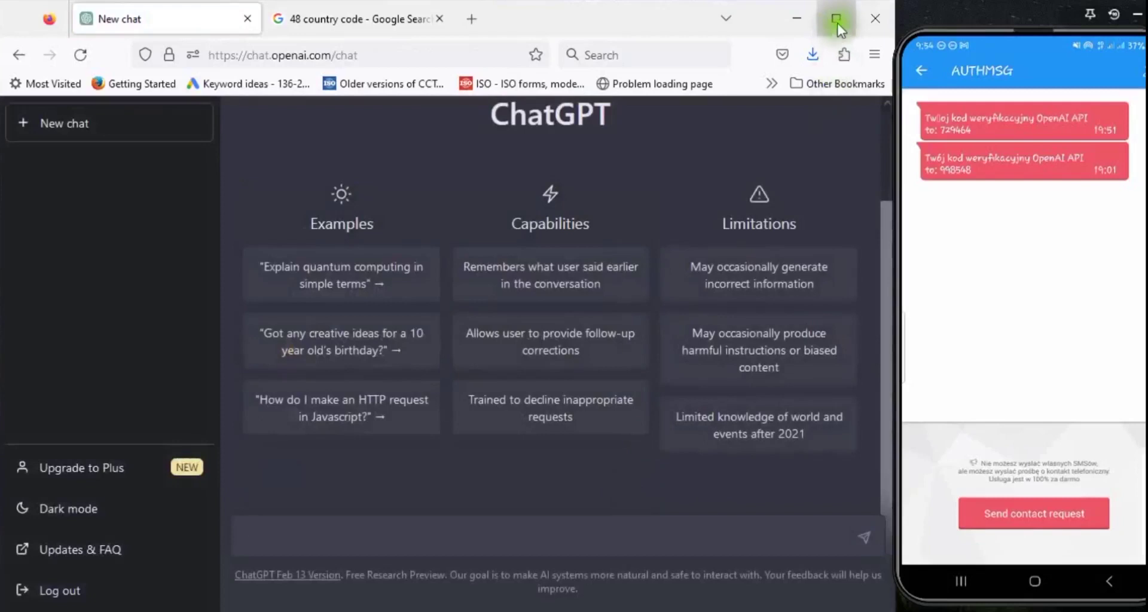
{"action": "left_click", "coordinate": [836, 19]}
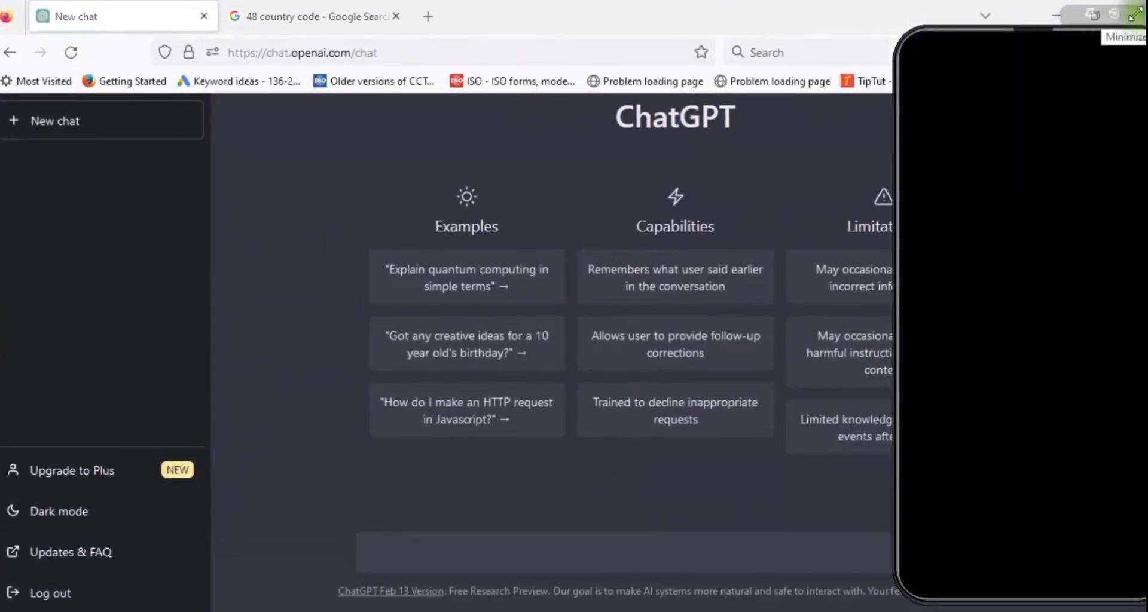
Step: Ask ChatGPT 'what chat gpt?', request a joke, then follow up with 'is it enough?'
{"action": "left_click", "coordinate": [1136, 21]}
{"action": "left_click", "coordinate": [462, 561]}
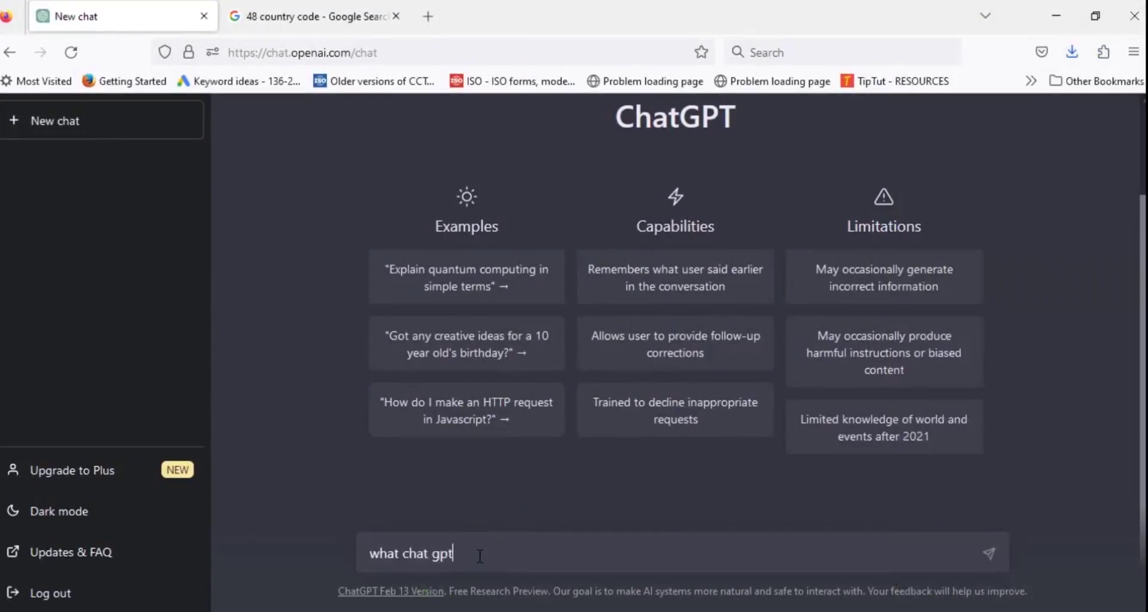
{"action": "key", "text": "Return"}
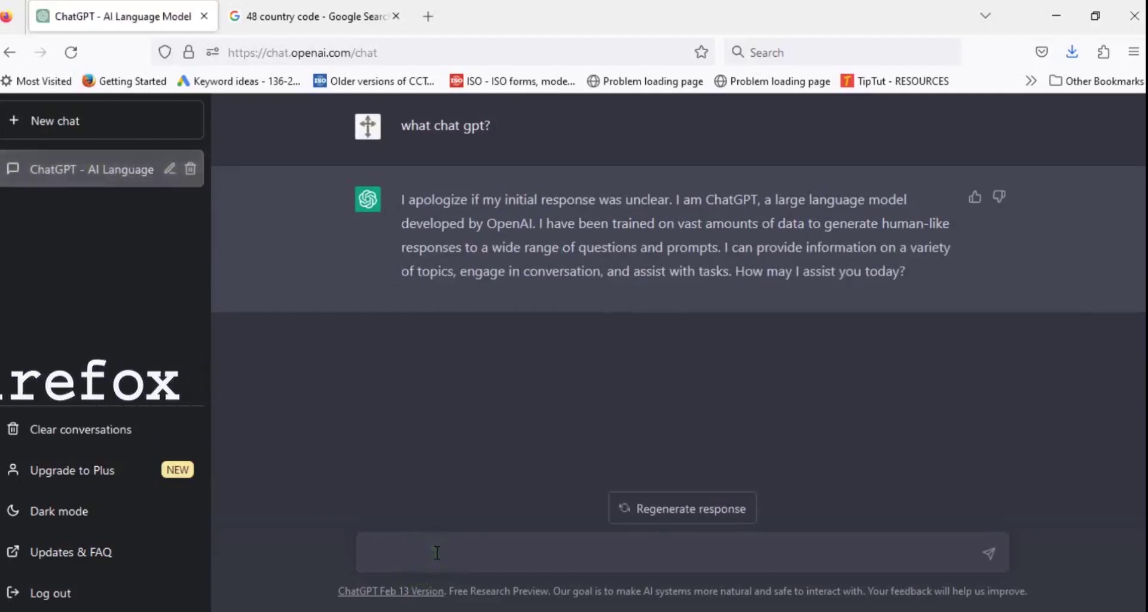
{"action": "type", "text": "wri"}
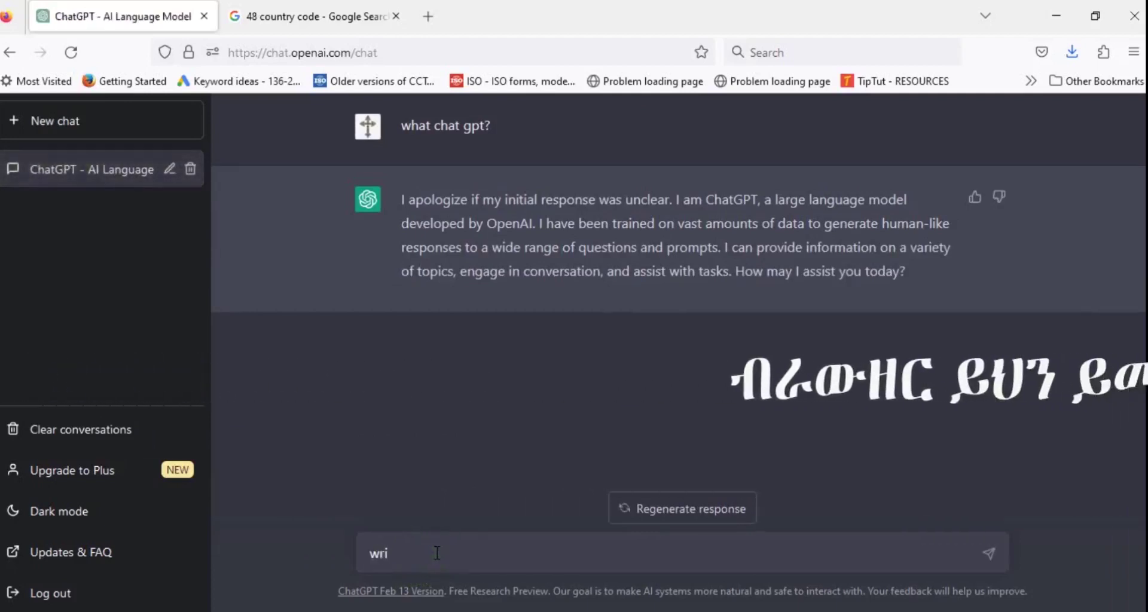
{"action": "type", "text": "te about jo"}
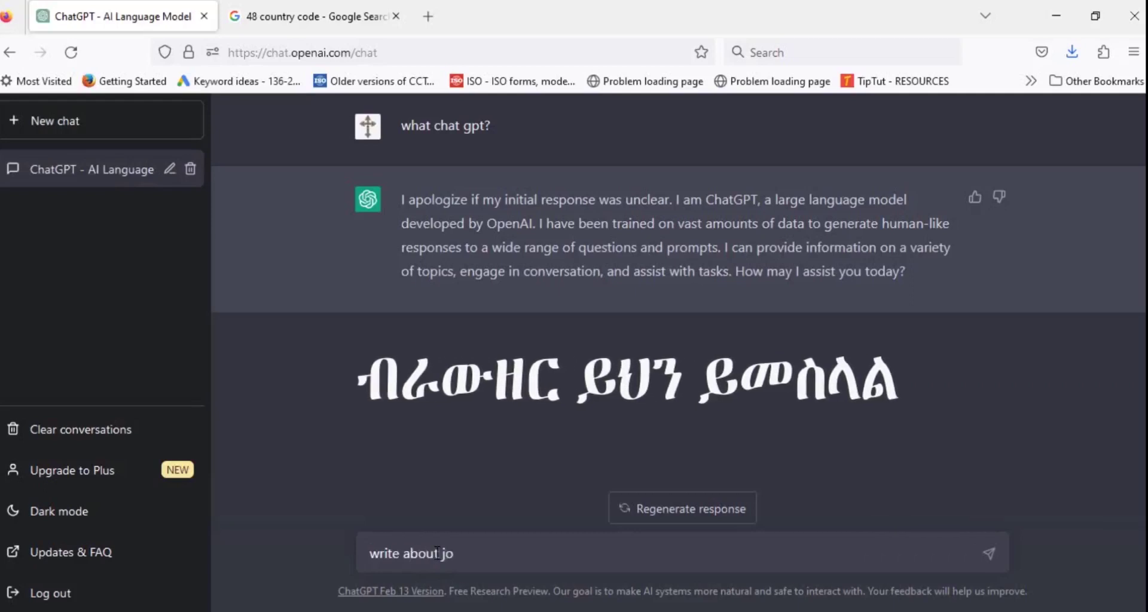
{"action": "type", "text": "ke for me"}
{"action": "key", "text": "Return"}
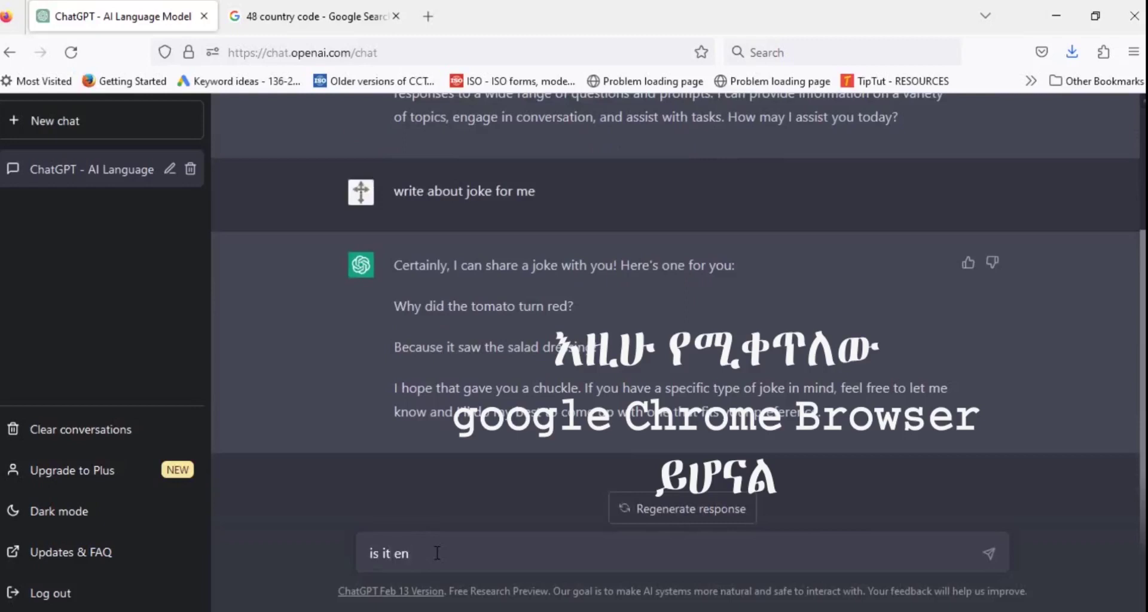
{"action": "key", "text": "Return"}
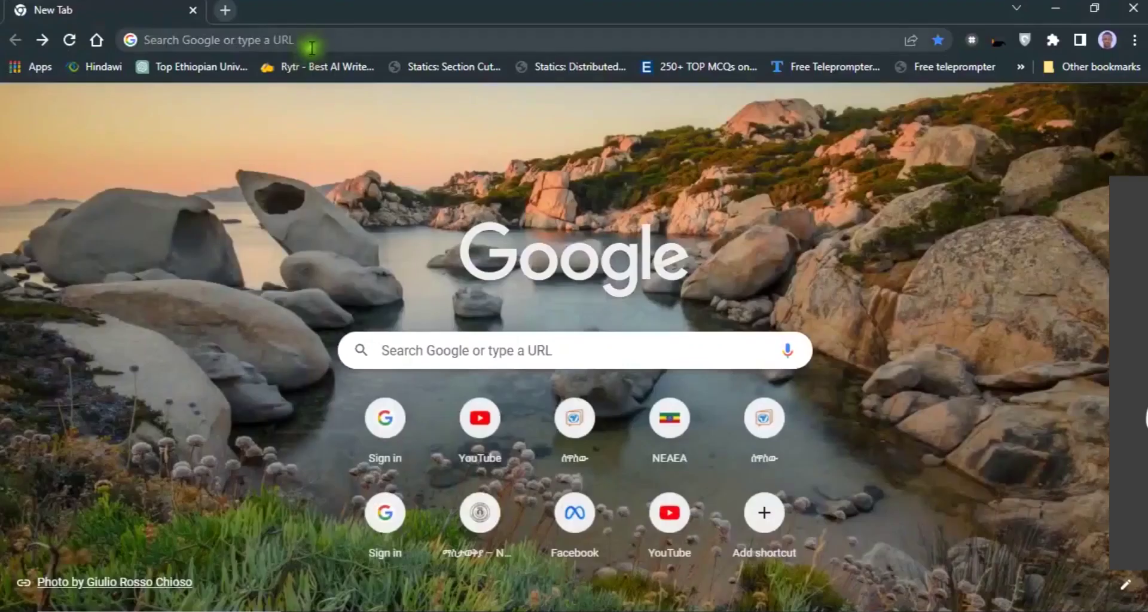
Step: Open chat.openai.com in Chrome and start logging in with a Google account
{"action": "left_click", "coordinate": [317, 38]}
{"action": "type", "text": "chat.openai.com"}
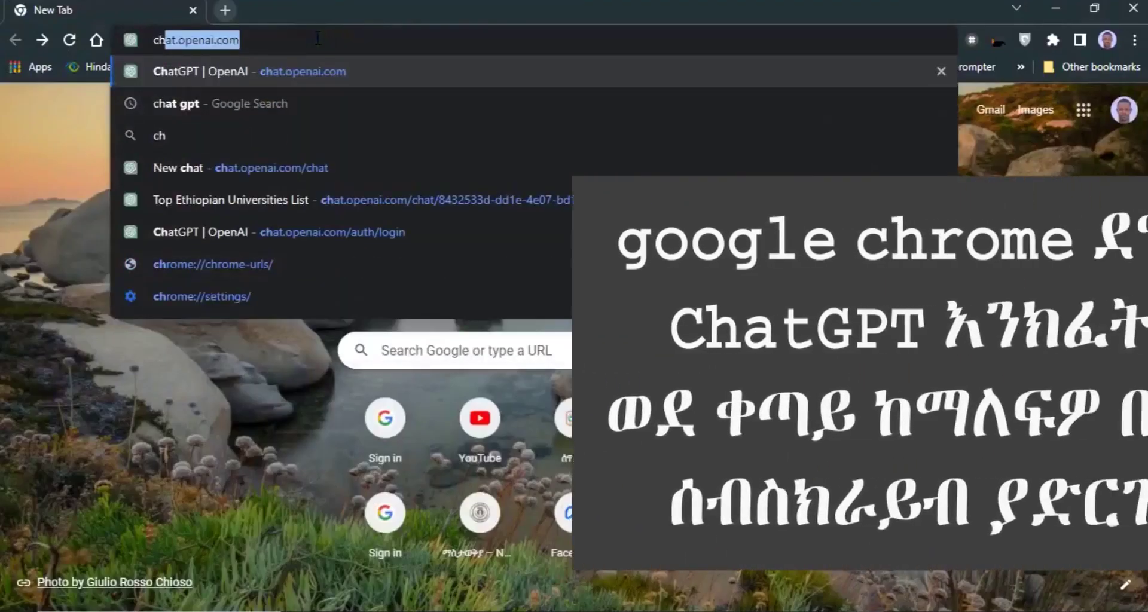
{"action": "key", "text": "Return"}
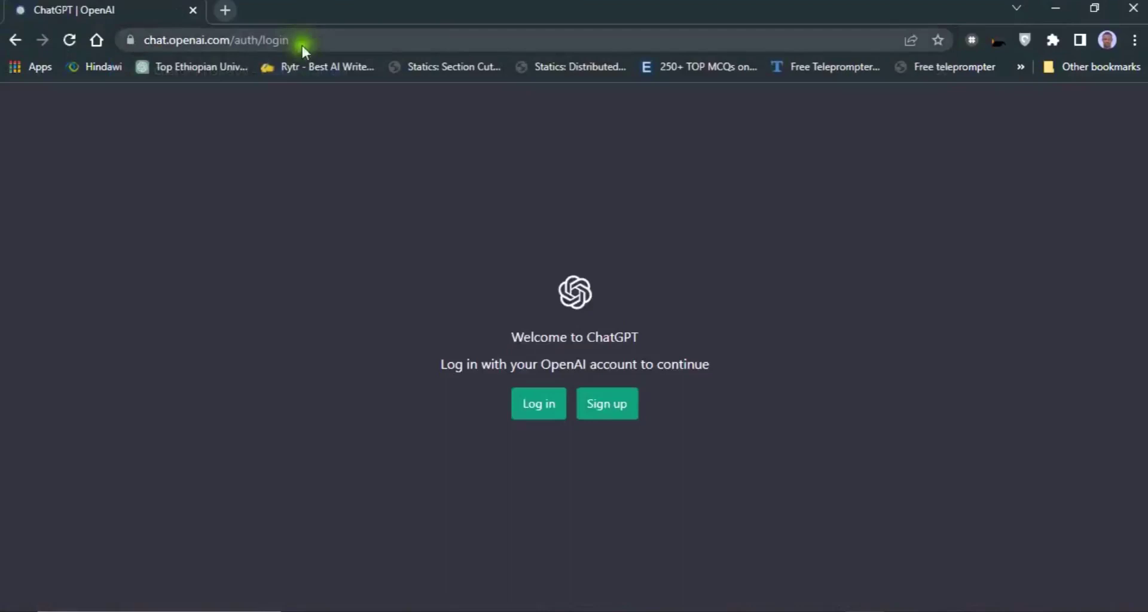
{"action": "left_click", "coordinate": [607, 404]}
{"action": "left_click", "coordinate": [586, 490]}
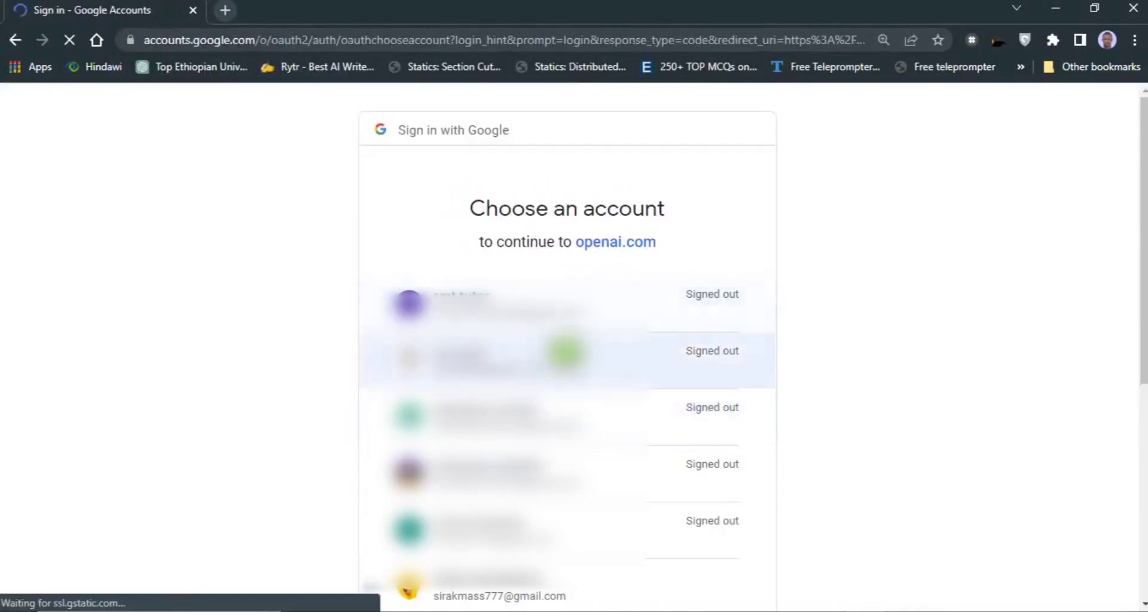
{"action": "left_click", "coordinate": [1026, 38]}
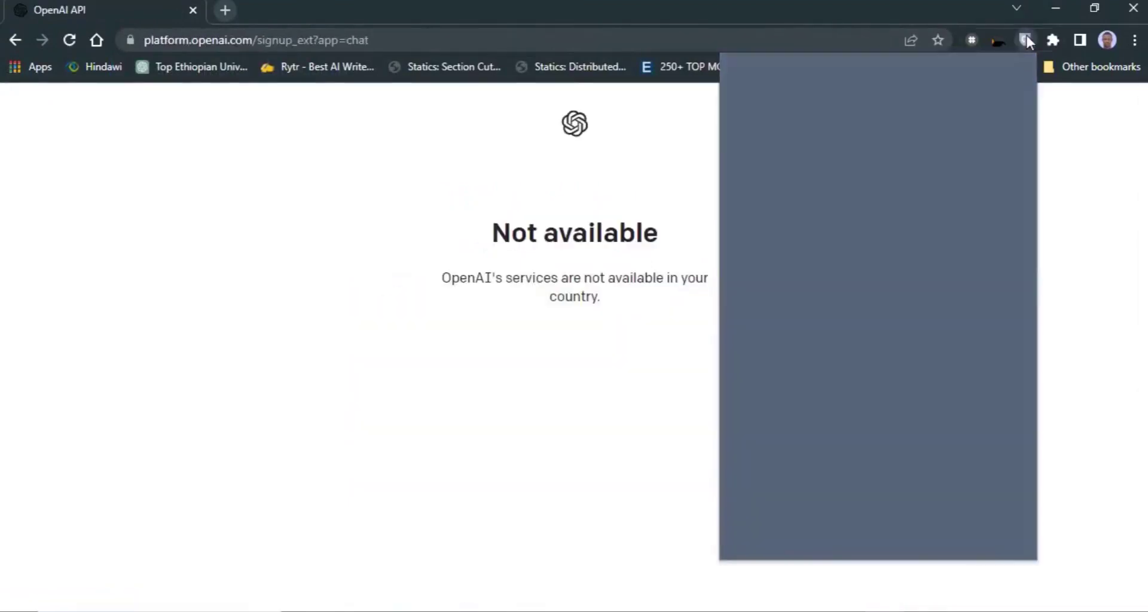
Step: Connect the Hotspot Shield VPN, reload and resubmit the signup page, and pass the human check
{"action": "left_click", "coordinate": [880, 290]}
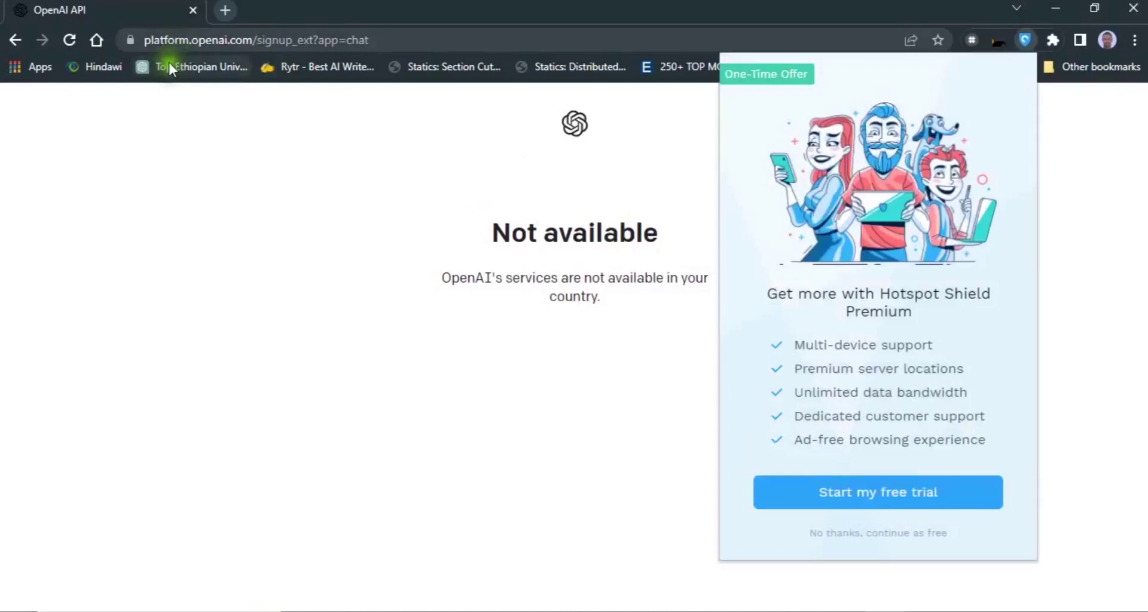
{"action": "left_click", "coordinate": [71, 40]}
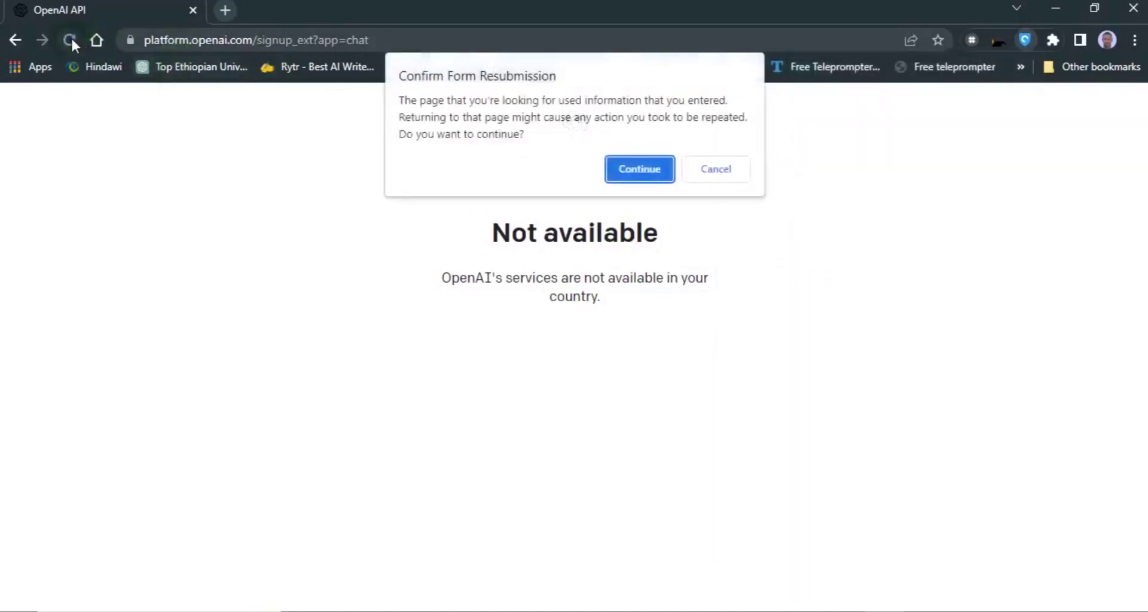
{"action": "left_click", "coordinate": [641, 169]}
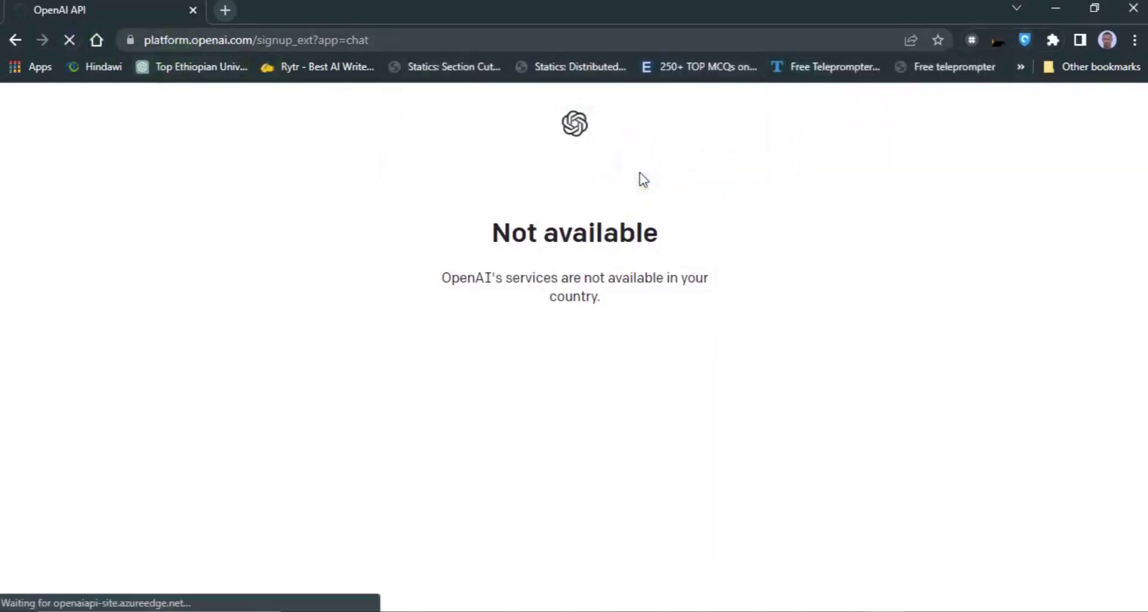
{"action": "left_click", "coordinate": [547, 382]}
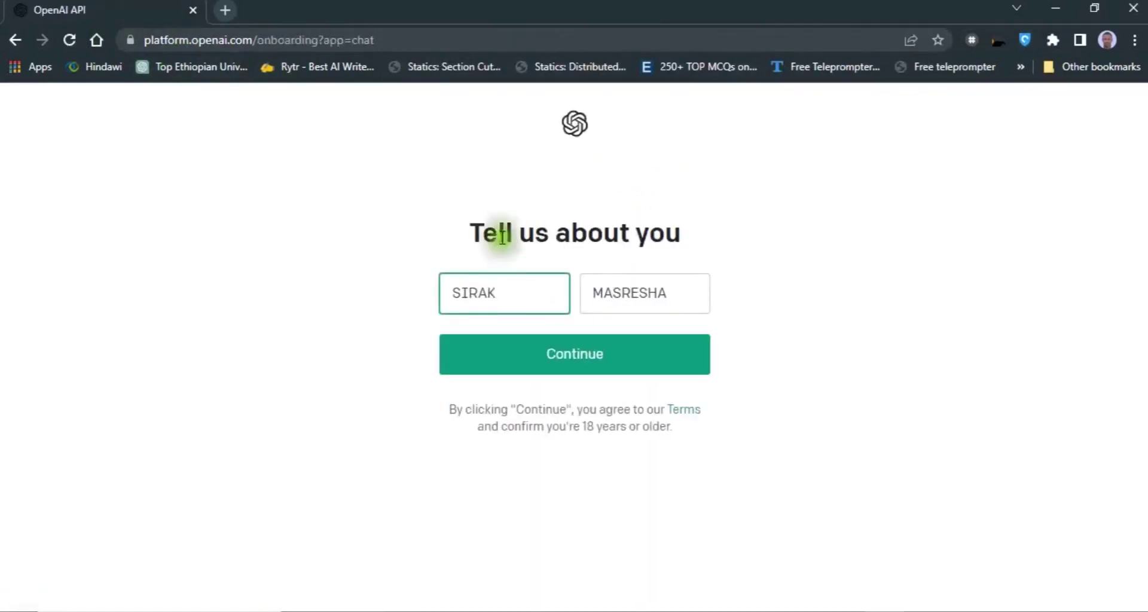
Step: Submit the name to reach phone verification, then open a new Chrome tab for searching
{"action": "left_click", "coordinate": [603, 362]}
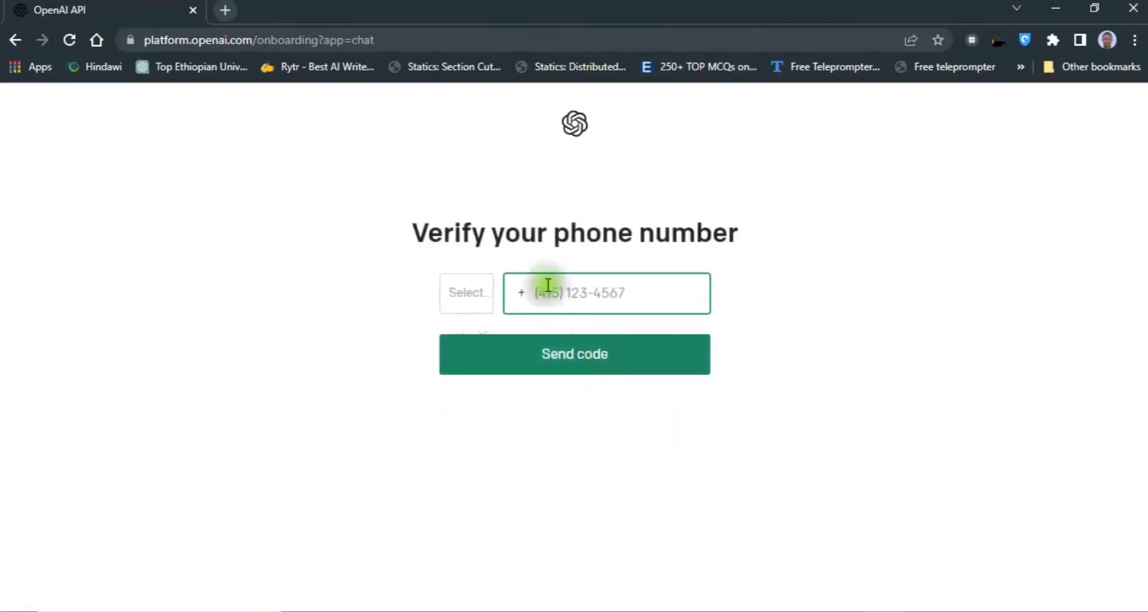
{"action": "left_click", "coordinate": [472, 293]}
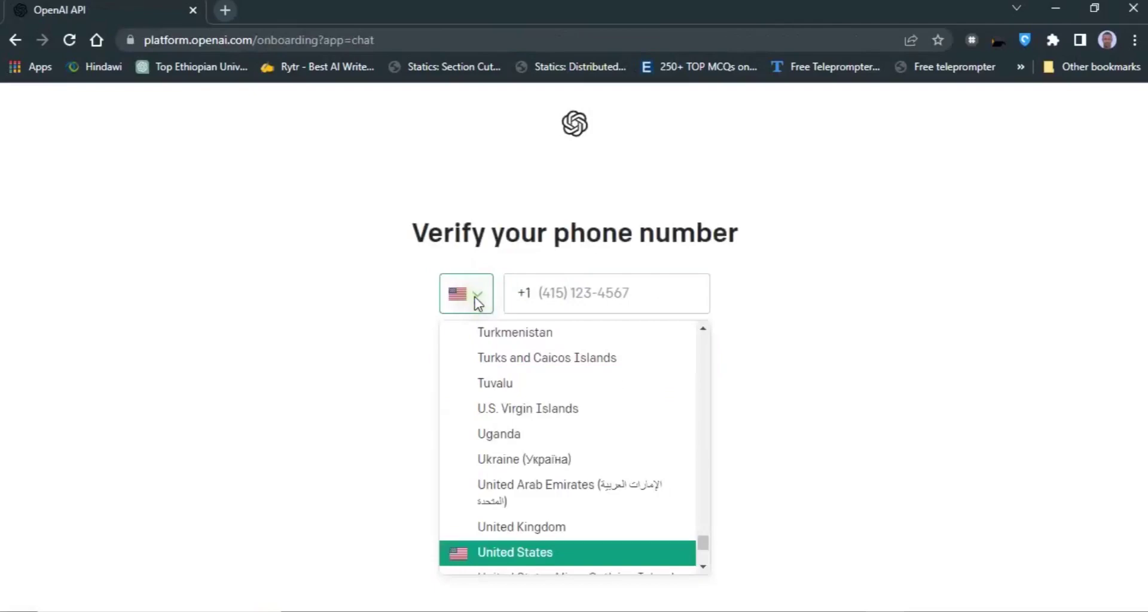
{"action": "left_click", "coordinate": [542, 553]}
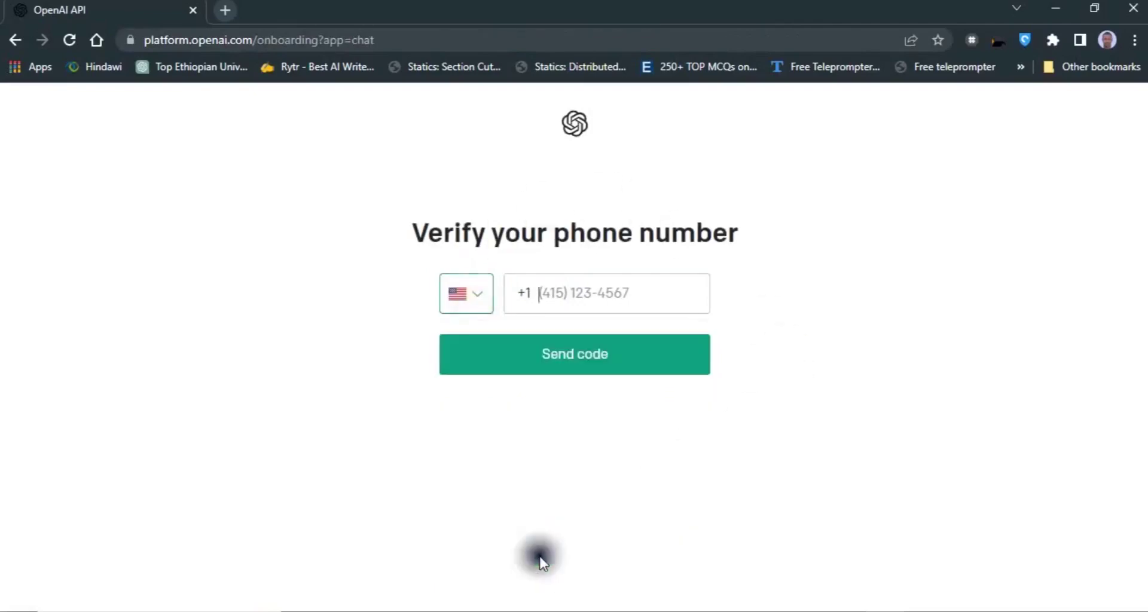
{"action": "left_click", "coordinate": [235, 10]}
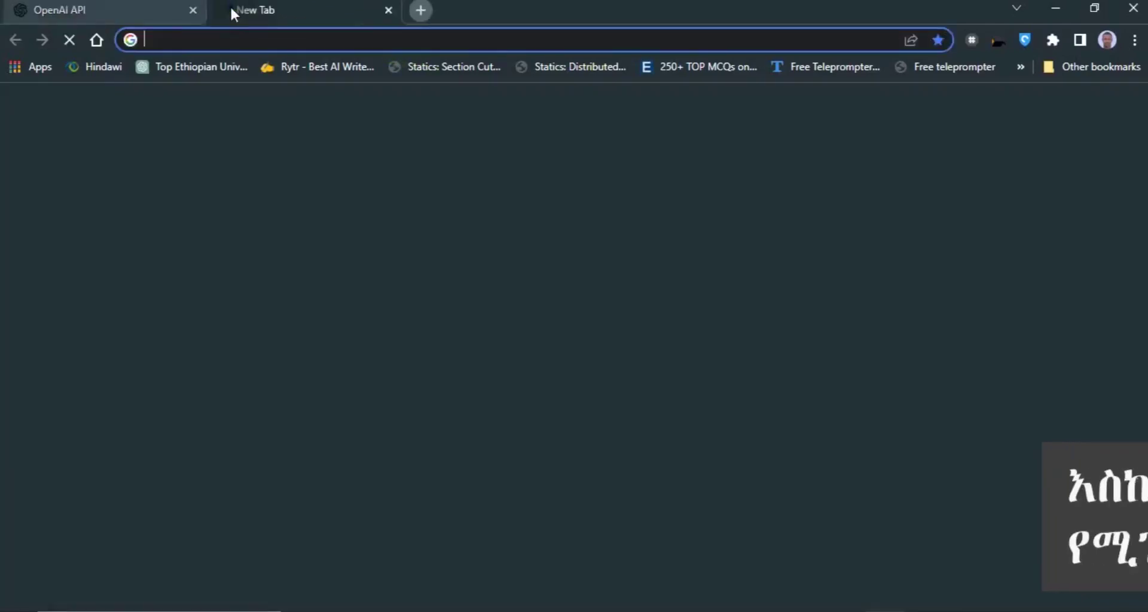
{"action": "left_click", "coordinate": [259, 39]}
Step: Search 'free sms number', open SMSReceiveFree in a new tab and copy a free USA number
{"action": "type", "text": "free"}
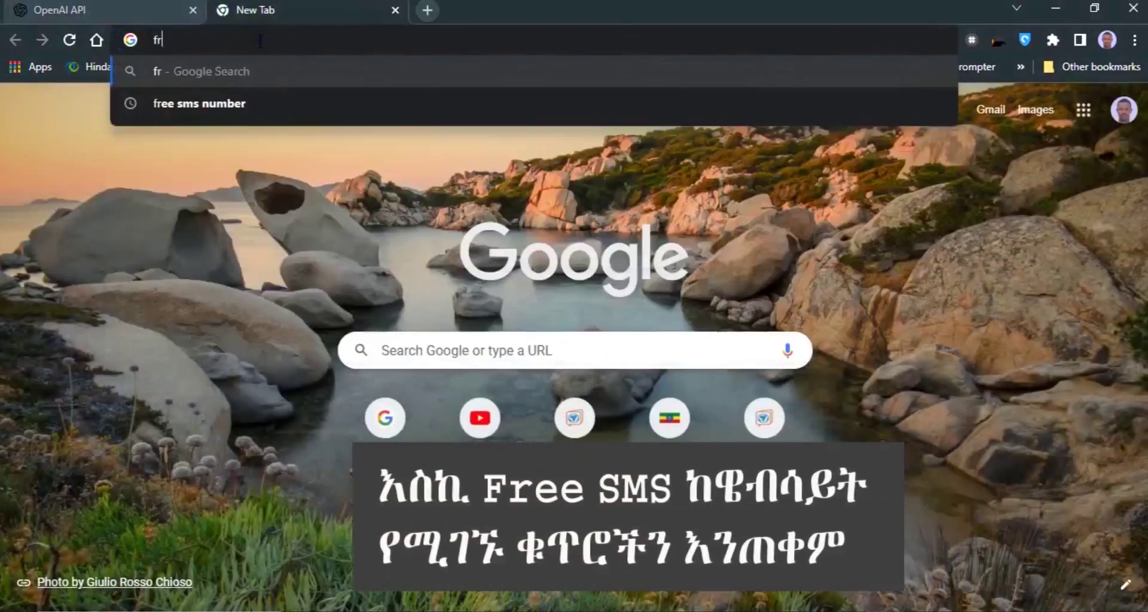
{"action": "left_click", "coordinate": [249, 94]}
{"action": "right_click", "coordinate": [265, 290]}
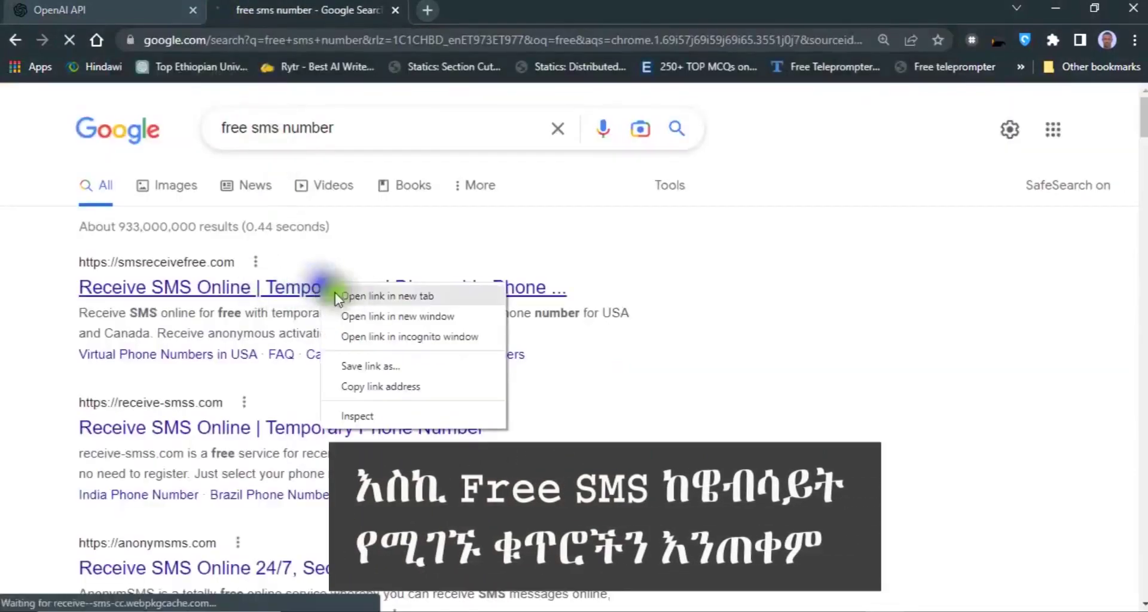
{"action": "left_click", "coordinate": [359, 299]}
{"action": "left_click", "coordinate": [425, 12]}
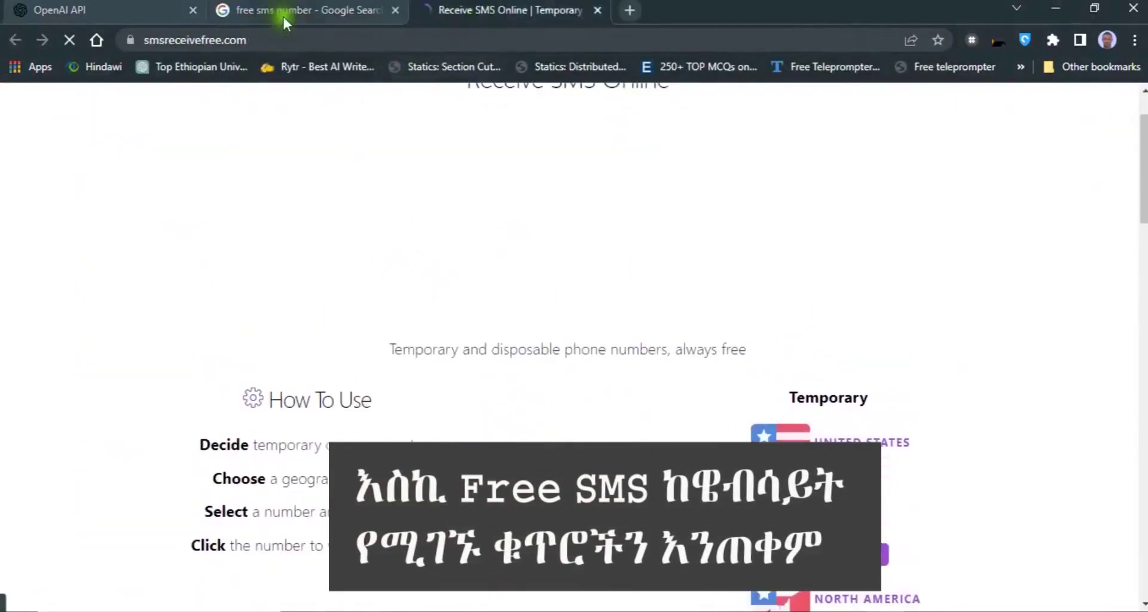
{"action": "left_click", "coordinate": [822, 432]}
{"action": "scroll", "coordinate": [571, 291], "scroll_direction": "down", "scroll_amount": 3}
{"action": "left_click", "coordinate": [256, 387]}
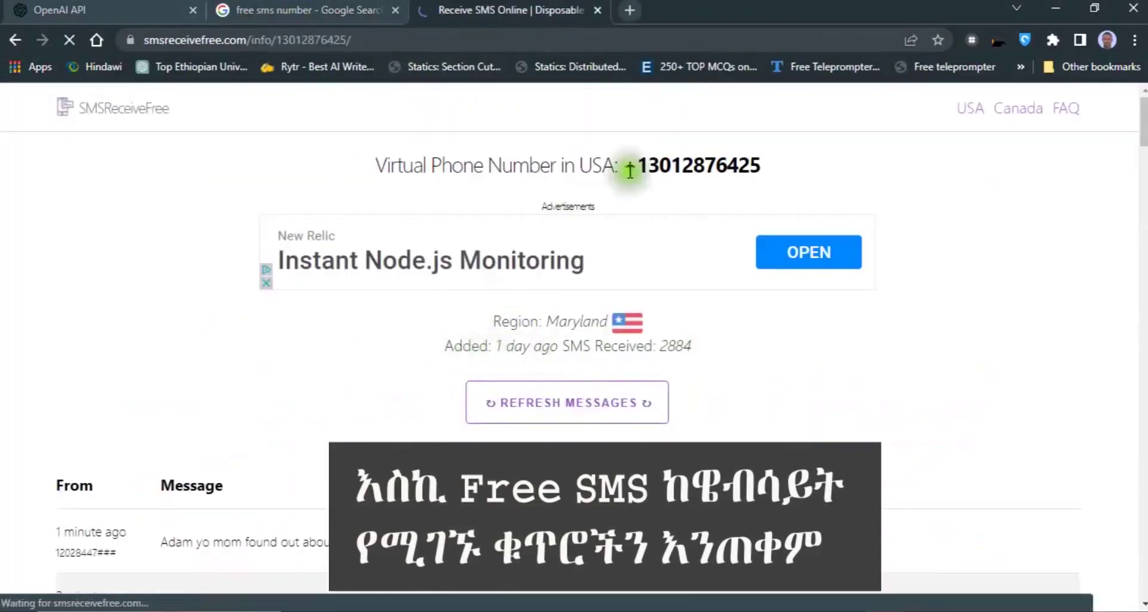
{"action": "left_click_drag", "start_coordinate": [637, 165], "coordinate": [774, 173]}
{"action": "key", "text": "ctrl+c"}
Step: Paste the US number into OpenAI's phone field, request a code, and return to the search results
{"action": "left_click", "coordinate": [90, 10]}
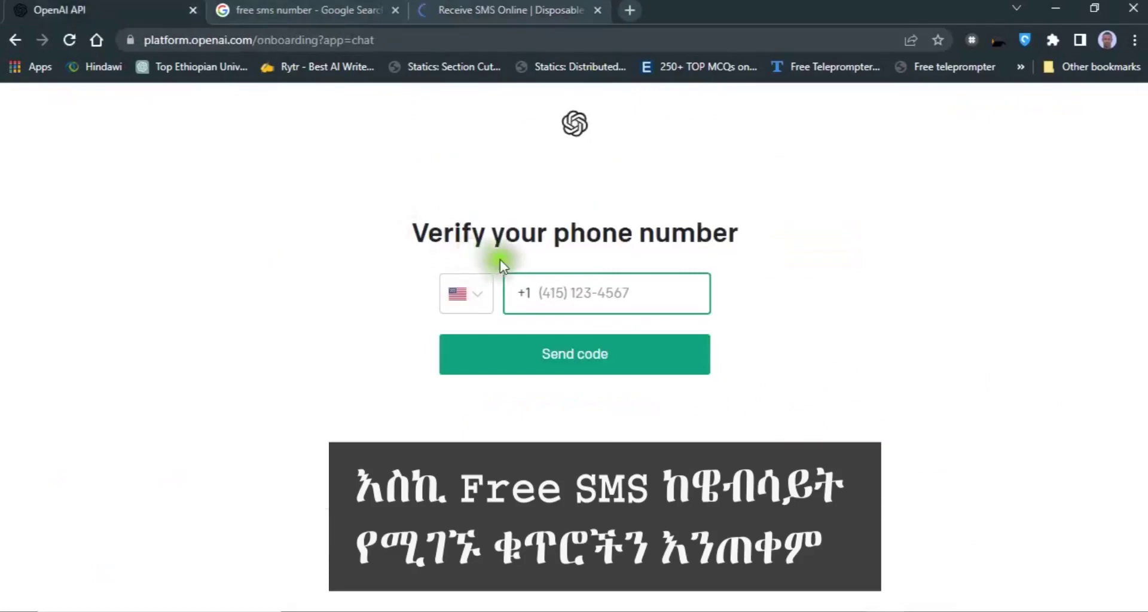
{"action": "key", "text": "ctrl+v"}
{"action": "left_click", "coordinate": [587, 361]}
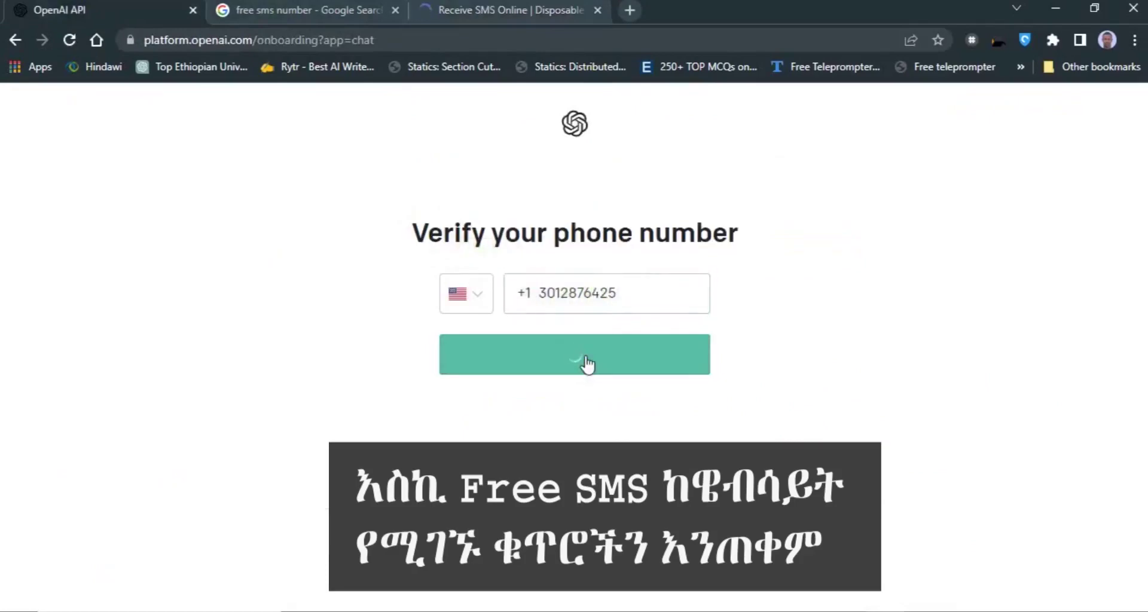
{"action": "left_click", "coordinate": [302, 13]}
{"action": "scroll", "coordinate": [396, 350], "scroll_direction": "down", "scroll_amount": 5}
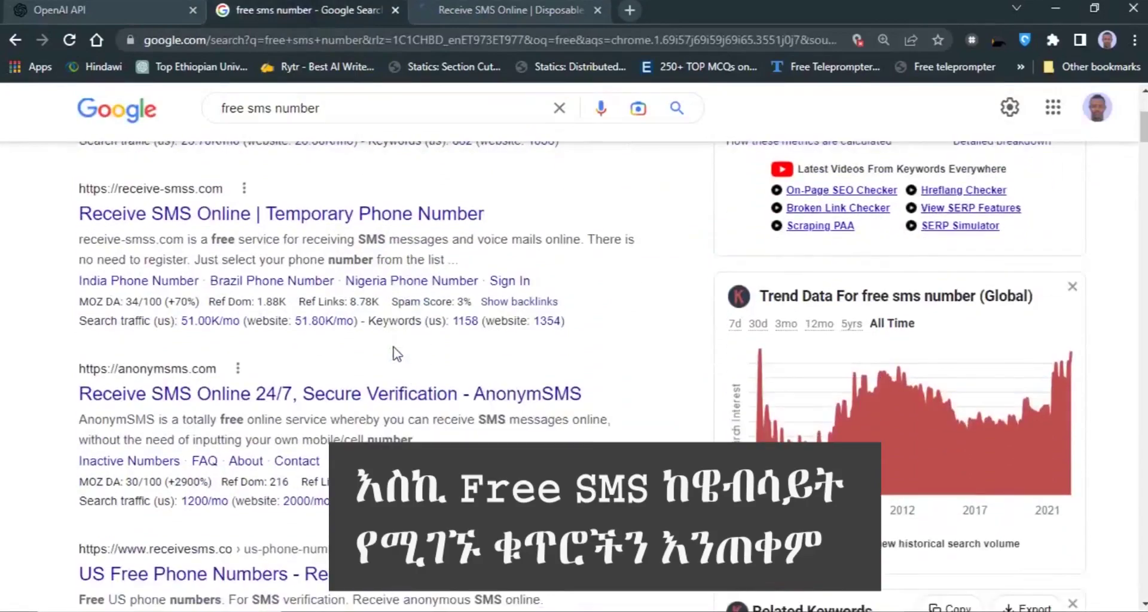
Step: Browse the search results and check the options for a result link
{"action": "scroll", "coordinate": [396, 353], "scroll_direction": "down", "scroll_amount": 3}
{"action": "scroll", "coordinate": [500, 565], "scroll_direction": "up", "scroll_amount": 3}
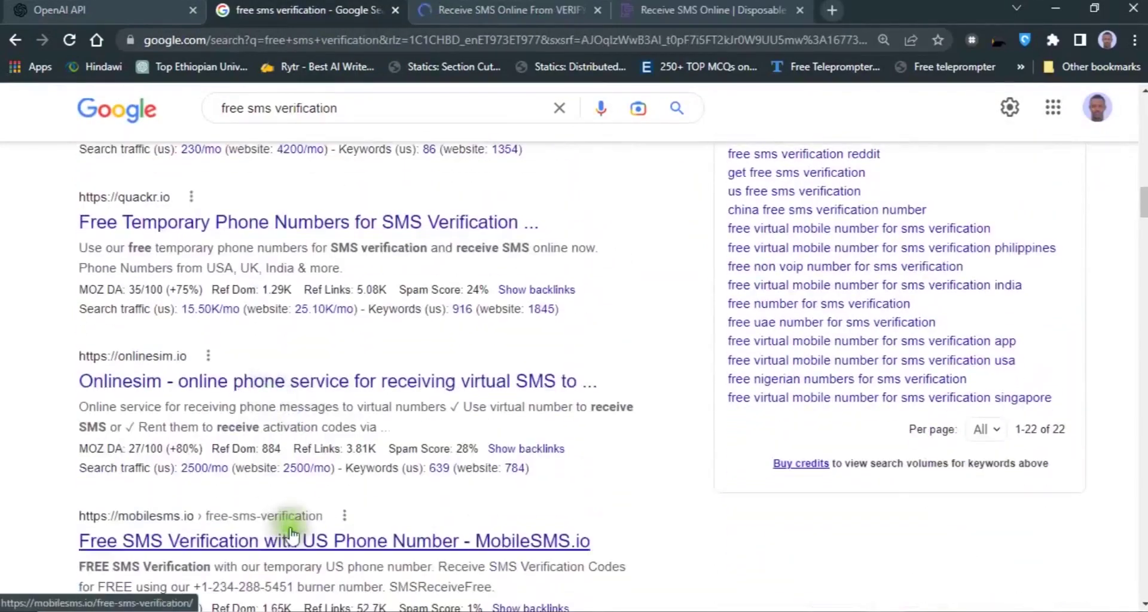
{"action": "right_click", "coordinate": [351, 530]}
{"action": "left_click", "coordinate": [28, 329]}
{"action": "scroll", "coordinate": [28, 328], "scroll_direction": "down", "scroll_amount": 5}
Step: On the azrotv SMS site, pick a country, dismiss the ad and copy the Washington number
{"action": "left_click", "coordinate": [490, 14]}
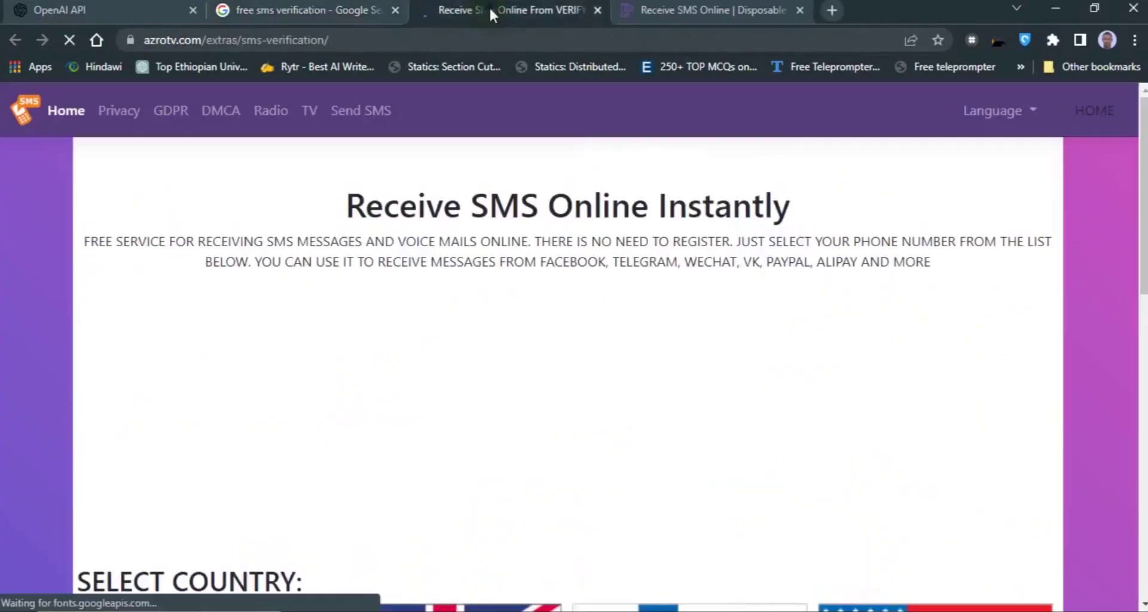
{"action": "scroll", "coordinate": [384, 384], "scroll_direction": "down", "scroll_amount": 5}
{"action": "left_click", "coordinate": [379, 403]}
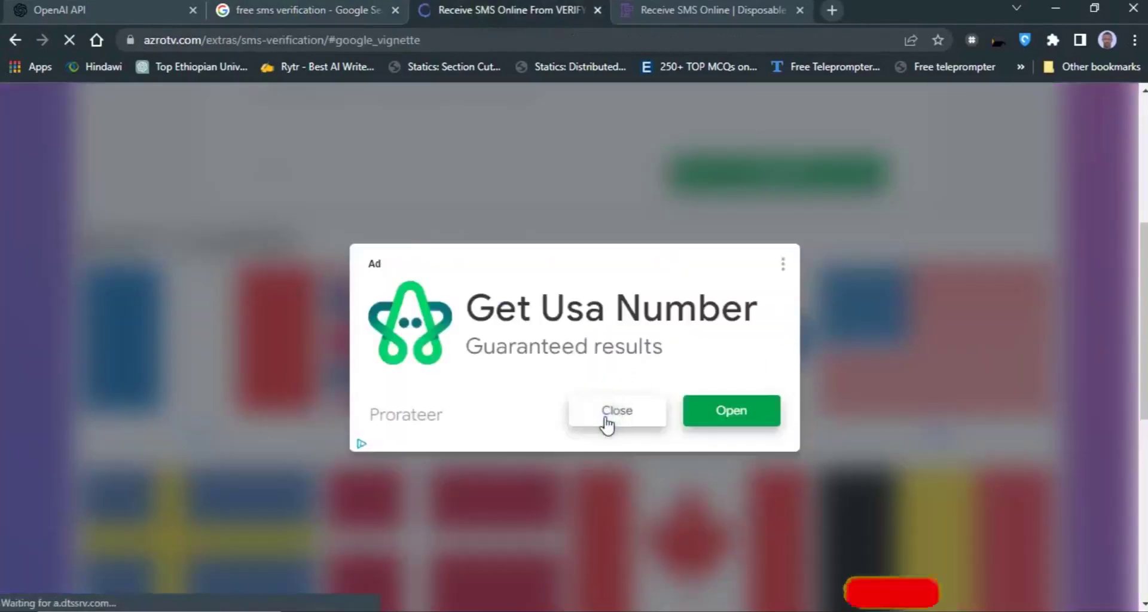
{"action": "left_click", "coordinate": [605, 420]}
{"action": "scroll", "coordinate": [383, 359], "scroll_direction": "down", "scroll_amount": 5}
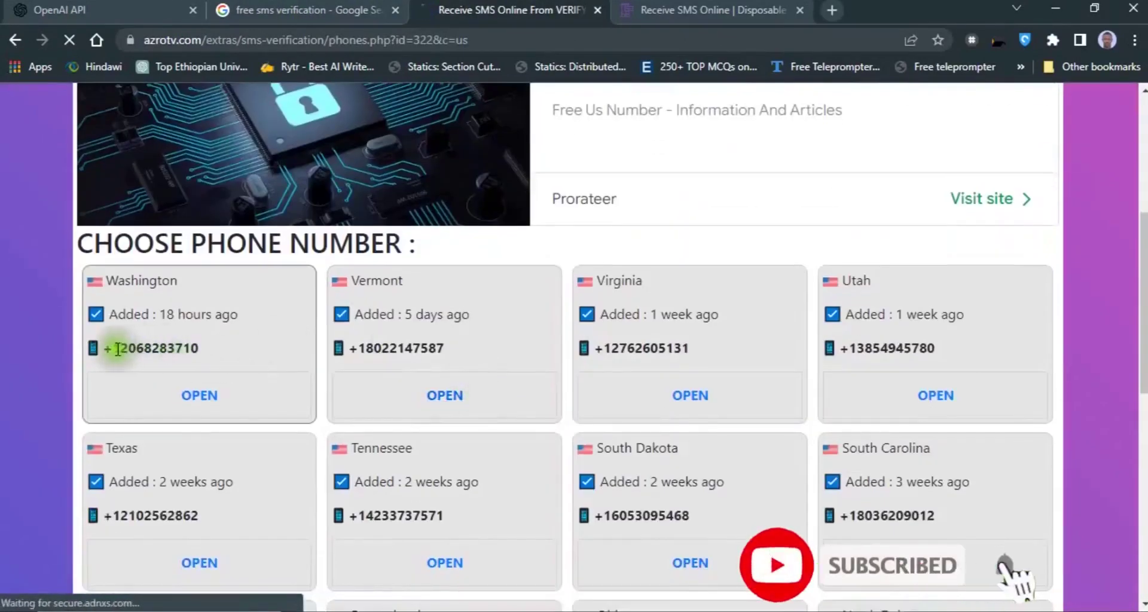
{"action": "left_click_drag", "start_coordinate": [119, 350], "coordinate": [200, 359]}
{"action": "right_click", "coordinate": [202, 362]}
{"action": "left_click", "coordinate": [227, 368]}
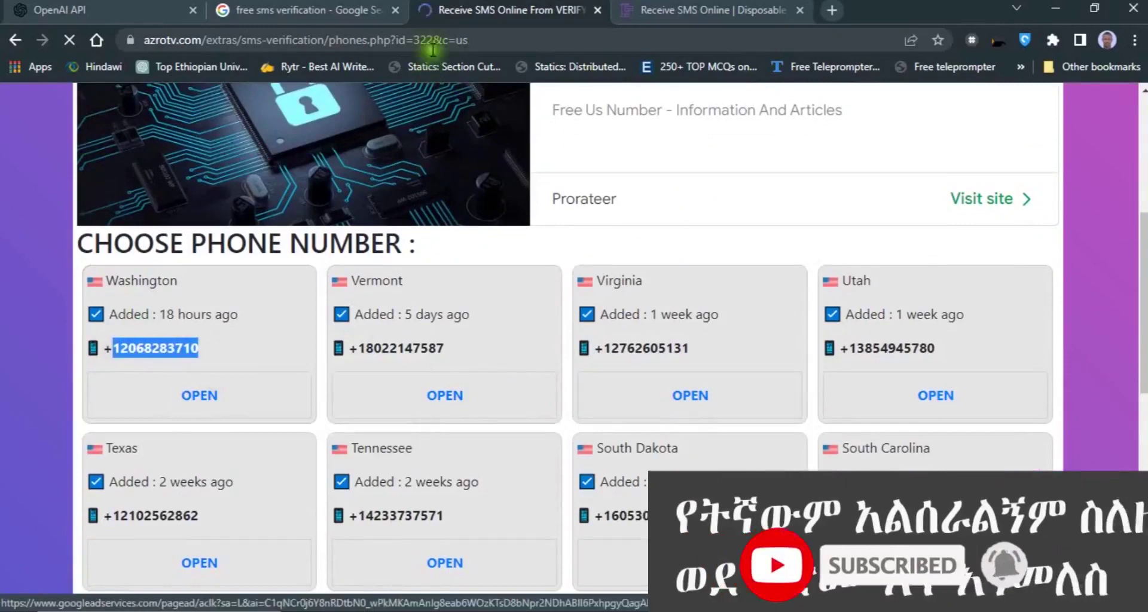
Step: Replace the rejected number in OpenAI's phone field with the Washington number and request a code
{"action": "left_click", "coordinate": [60, 10]}
{"action": "triple_click", "coordinate": [547, 293]}
{"action": "key", "text": "ctrl+v"}
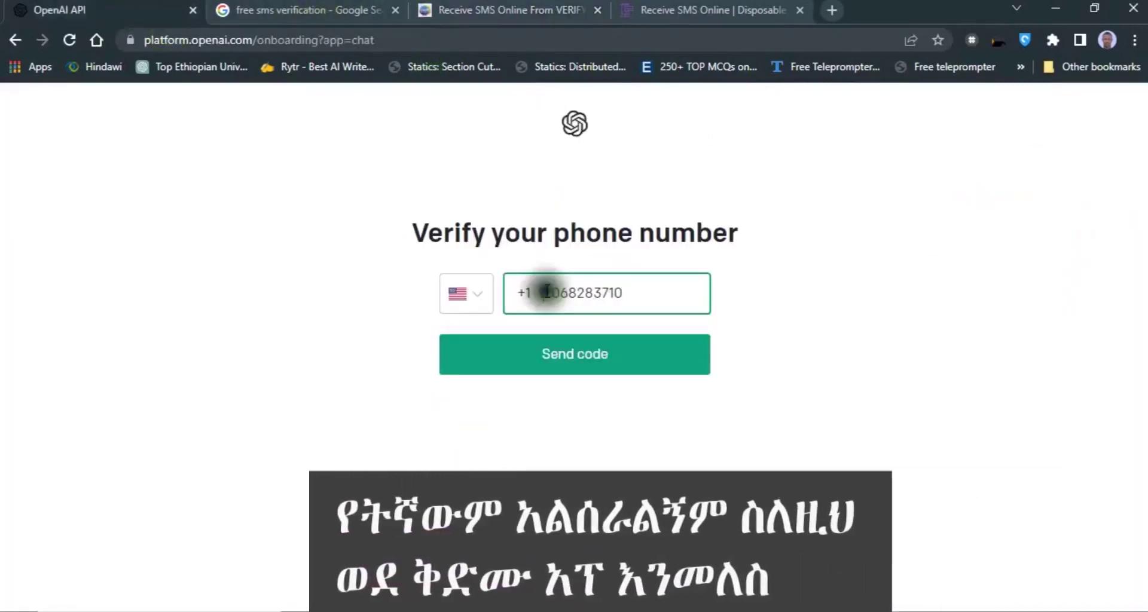
{"action": "left_click", "coordinate": [549, 353]}
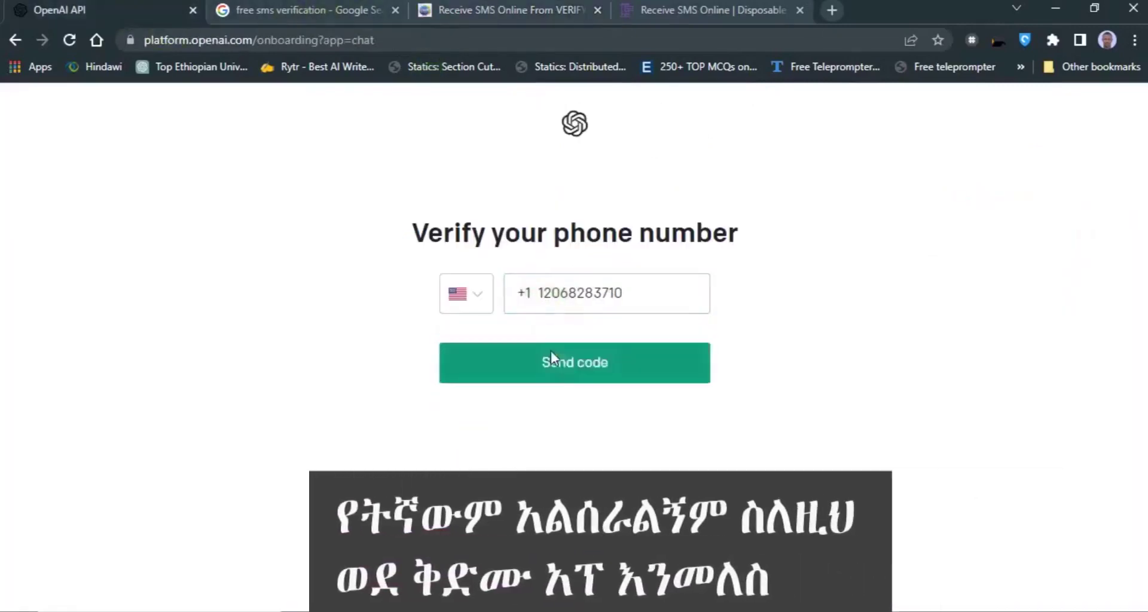
{"action": "scroll", "coordinate": [568, 394], "scroll_direction": "up", "scroll_amount": 10}
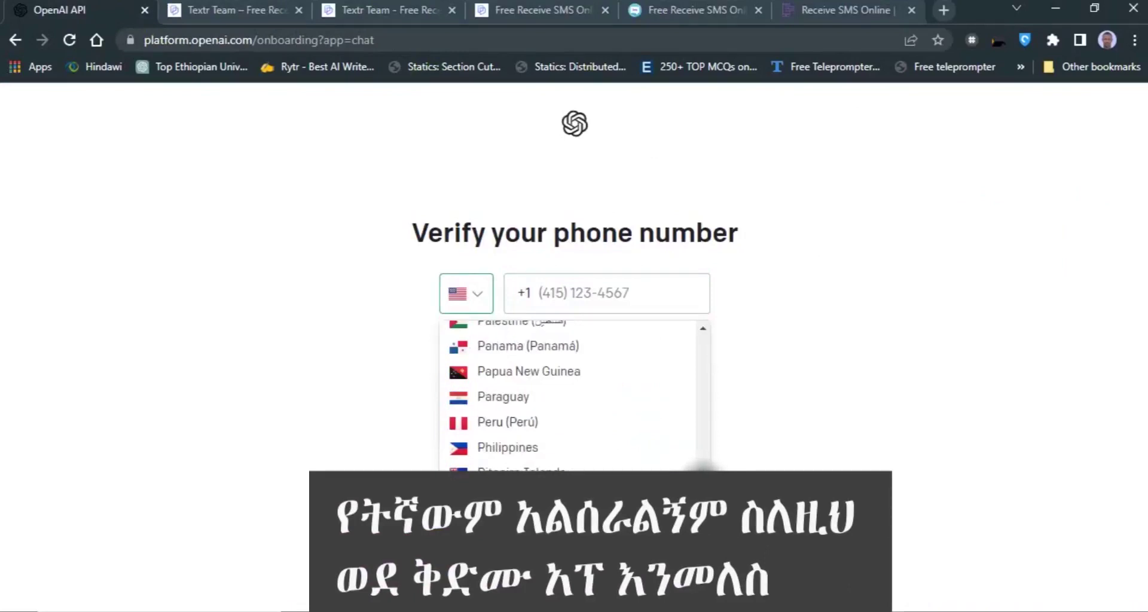
Step: Set the phone country to Poland and request a code for the +48 temporary number
{"action": "left_click", "coordinate": [543, 498]}
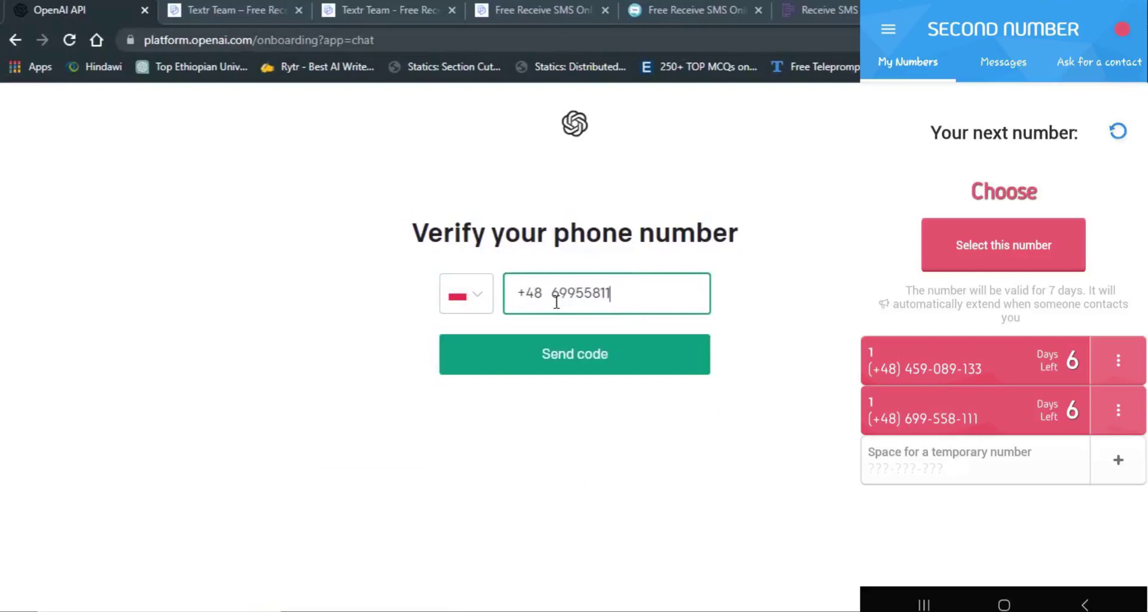
{"action": "left_click", "coordinate": [605, 367]}
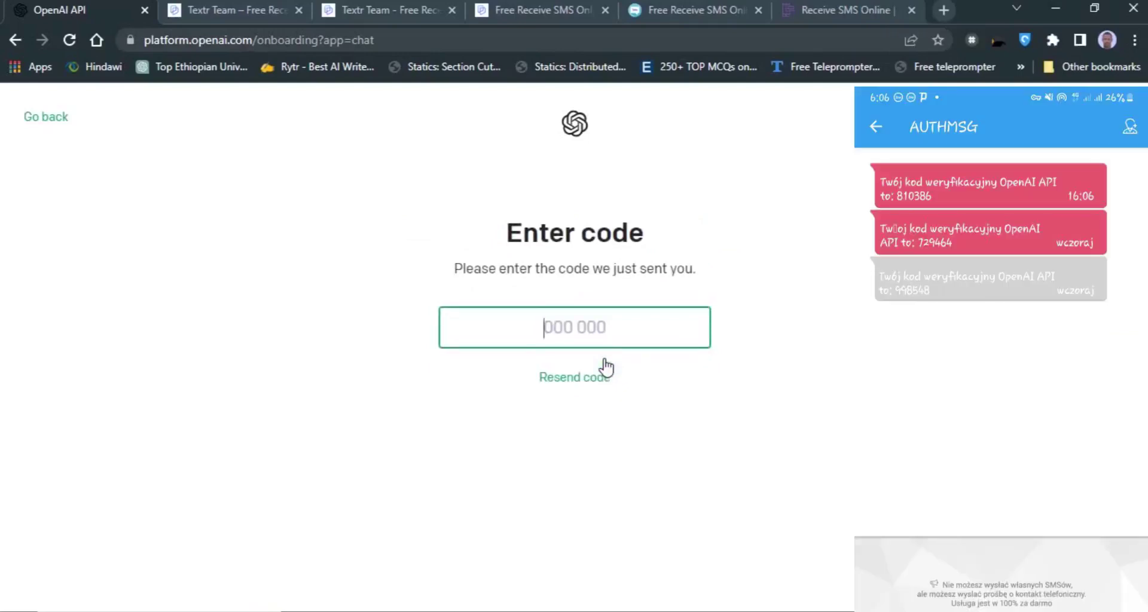
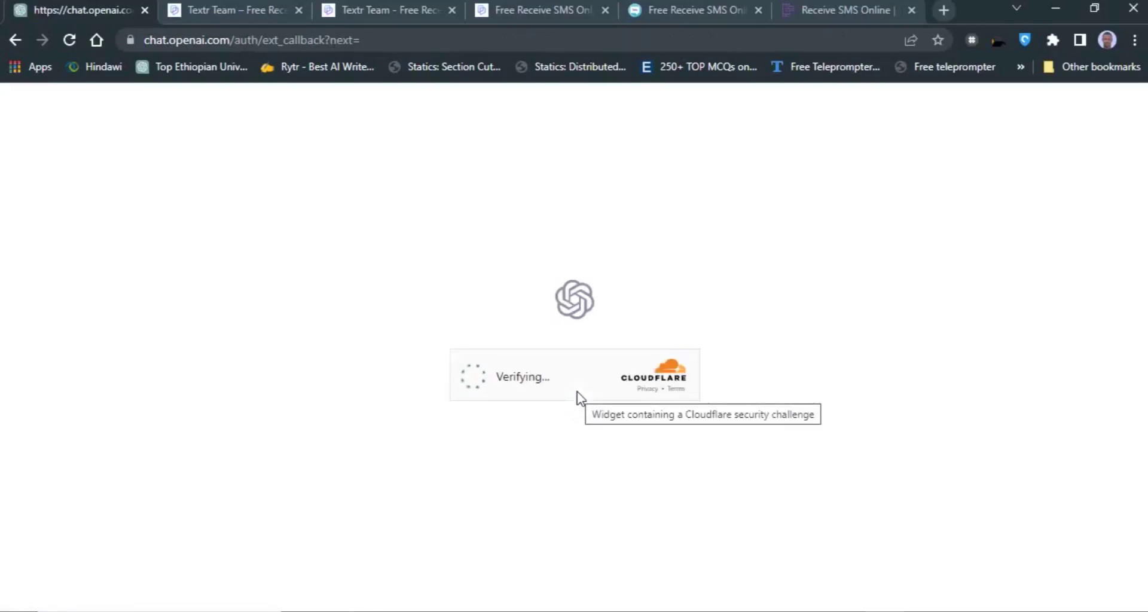
Step: Enter the SMS verification code, then confirm being human in the Cloudflare check
{"action": "left_click", "coordinate": [543, 390]}
{"action": "left_click", "coordinate": [476, 377]}
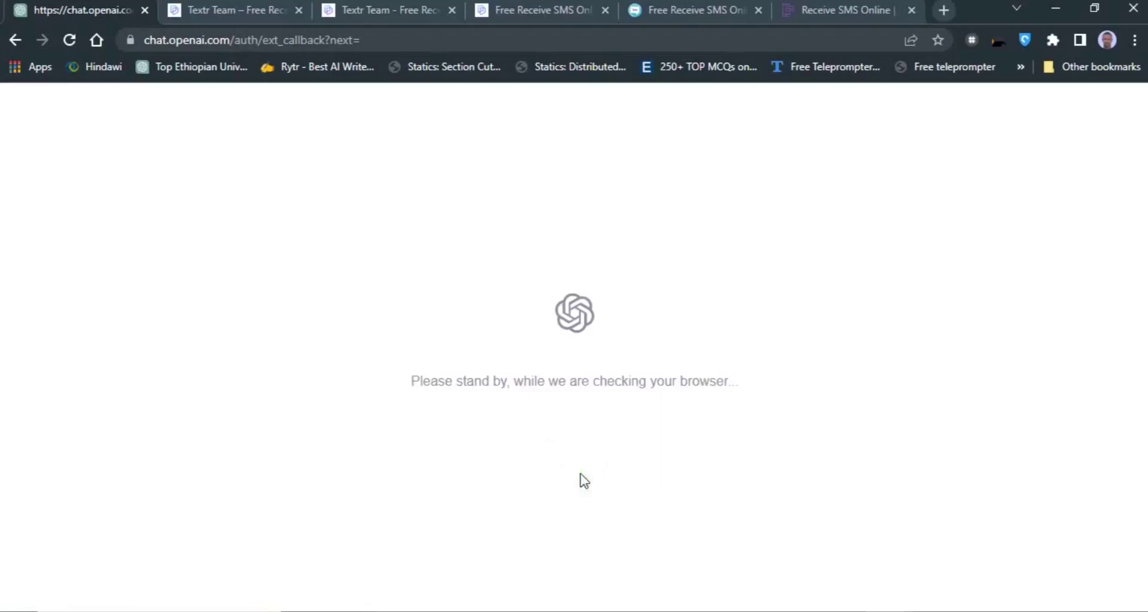